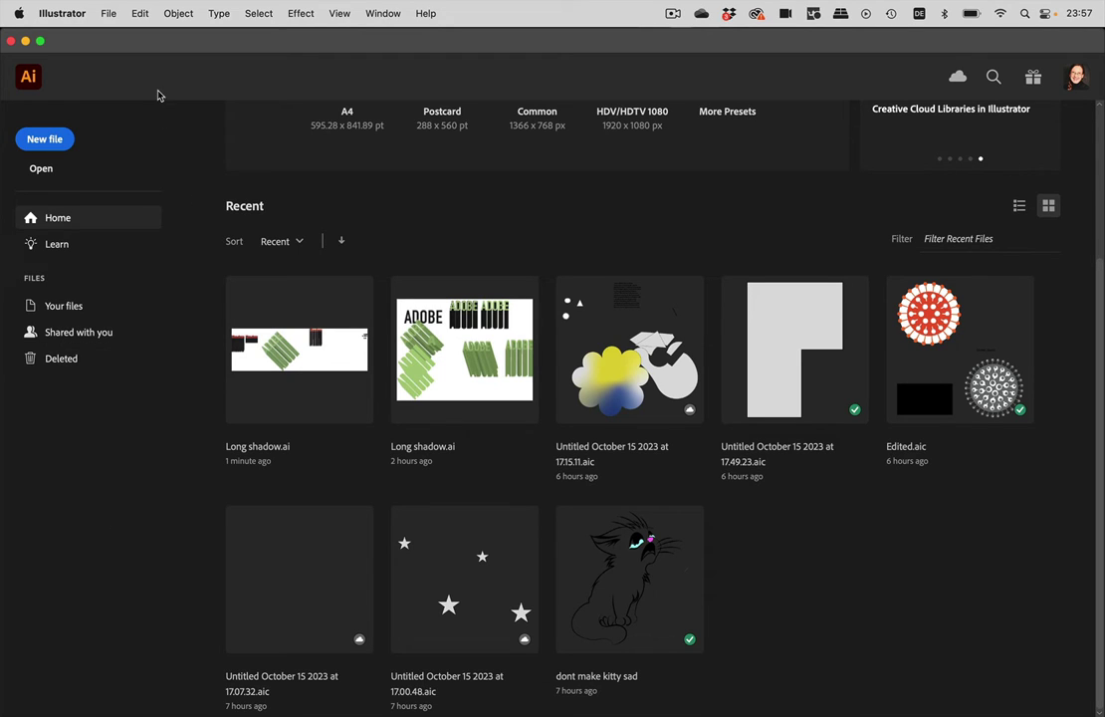
# Step: Start a new document from the File menu and show its More Settings
pyautogui.click(109, 13)
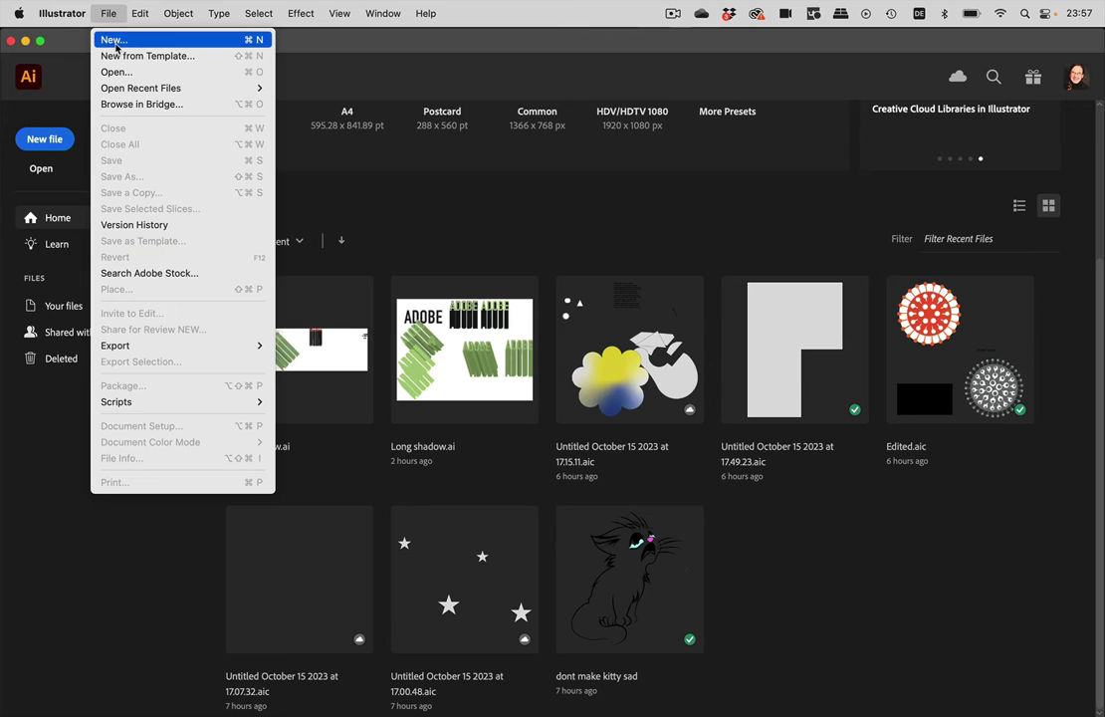
pyautogui.click(105, 37)
pyautogui.scroll(-1, 868, 559)
pyautogui.click(783, 566)
# Step: Browse the Profile list to Print.ai in the New Document Profiles folder
pyautogui.click(597, 278)
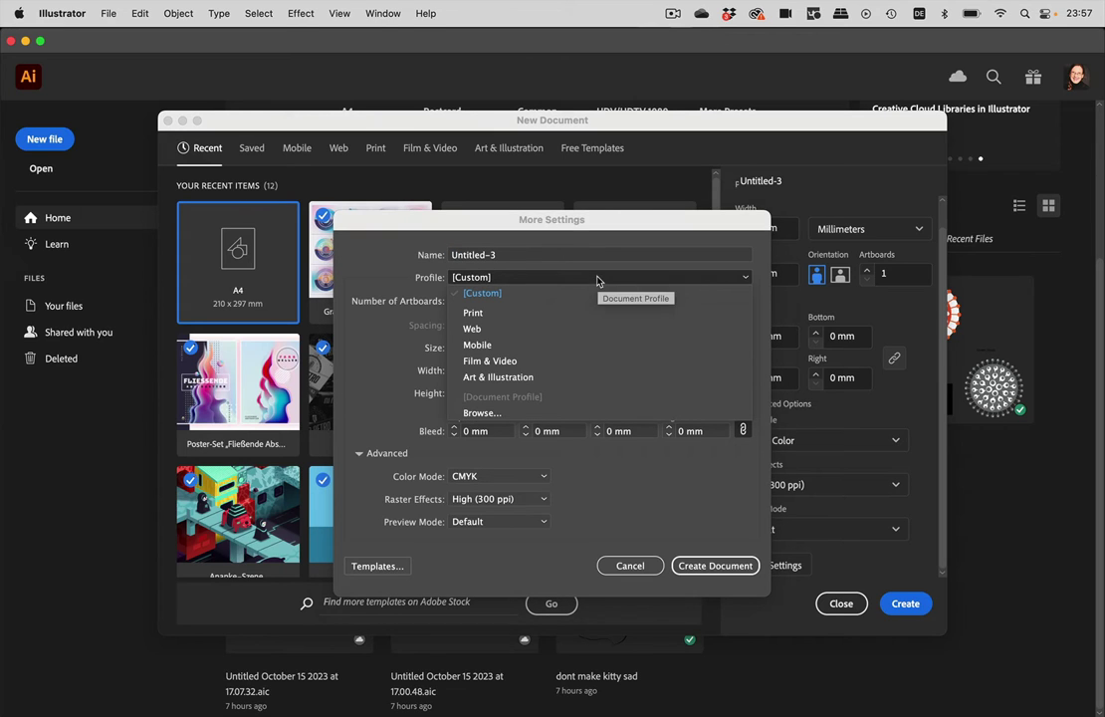
pyautogui.click(506, 413)
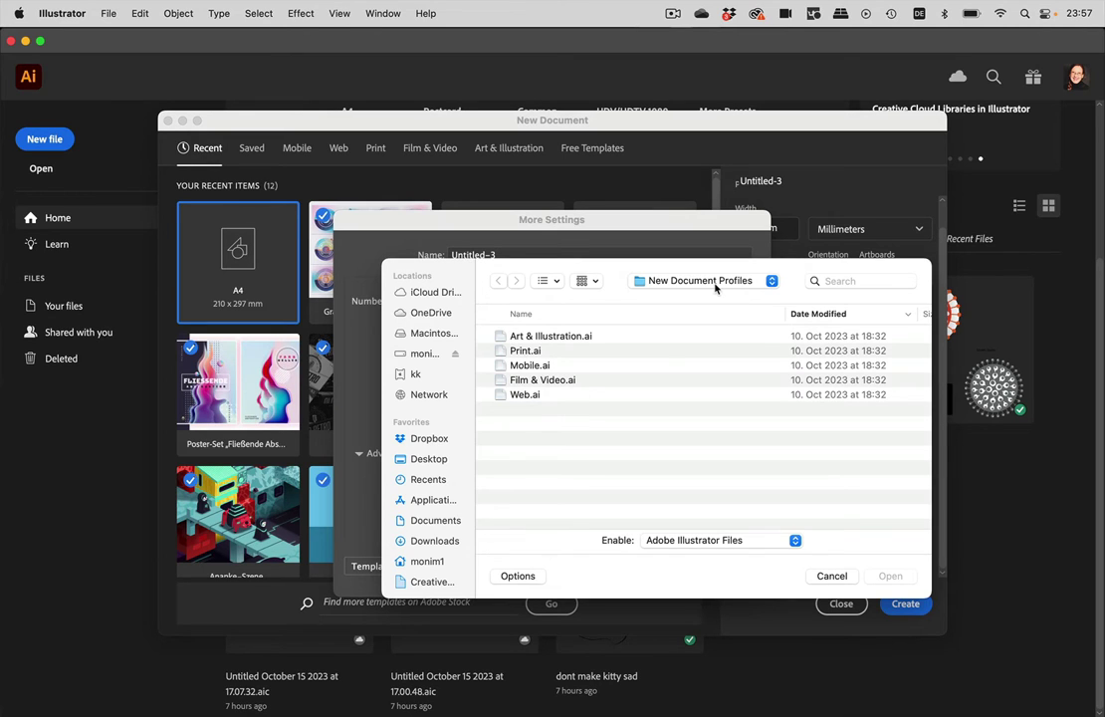
pyautogui.click(759, 283)
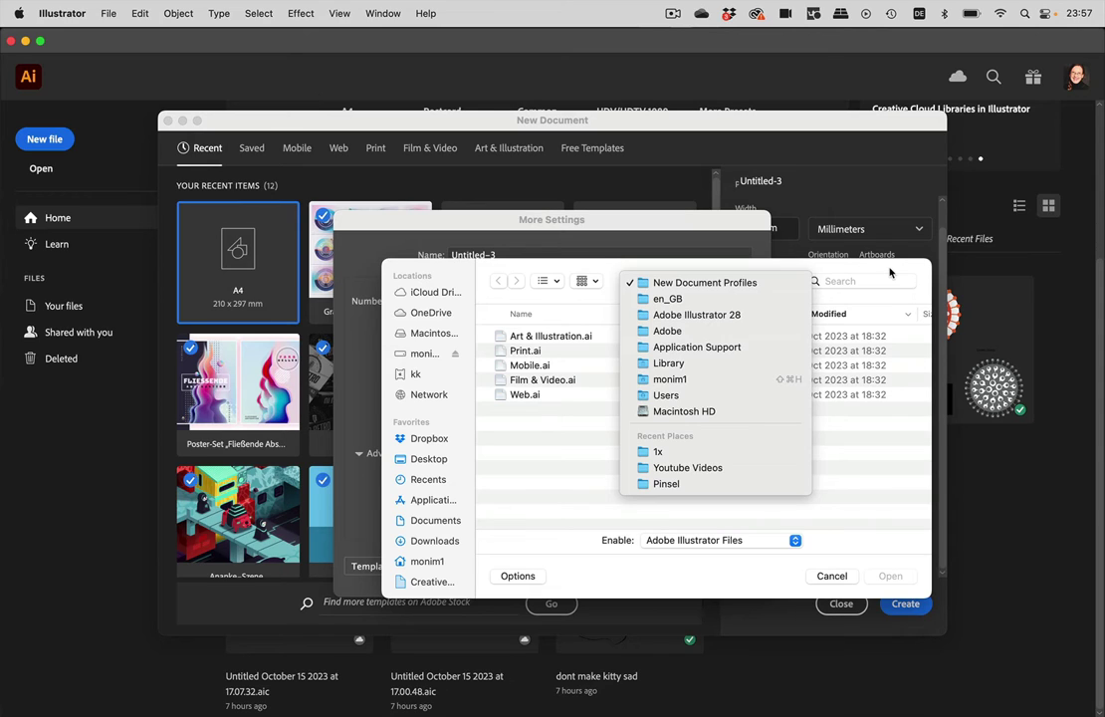
pyautogui.click(566, 456)
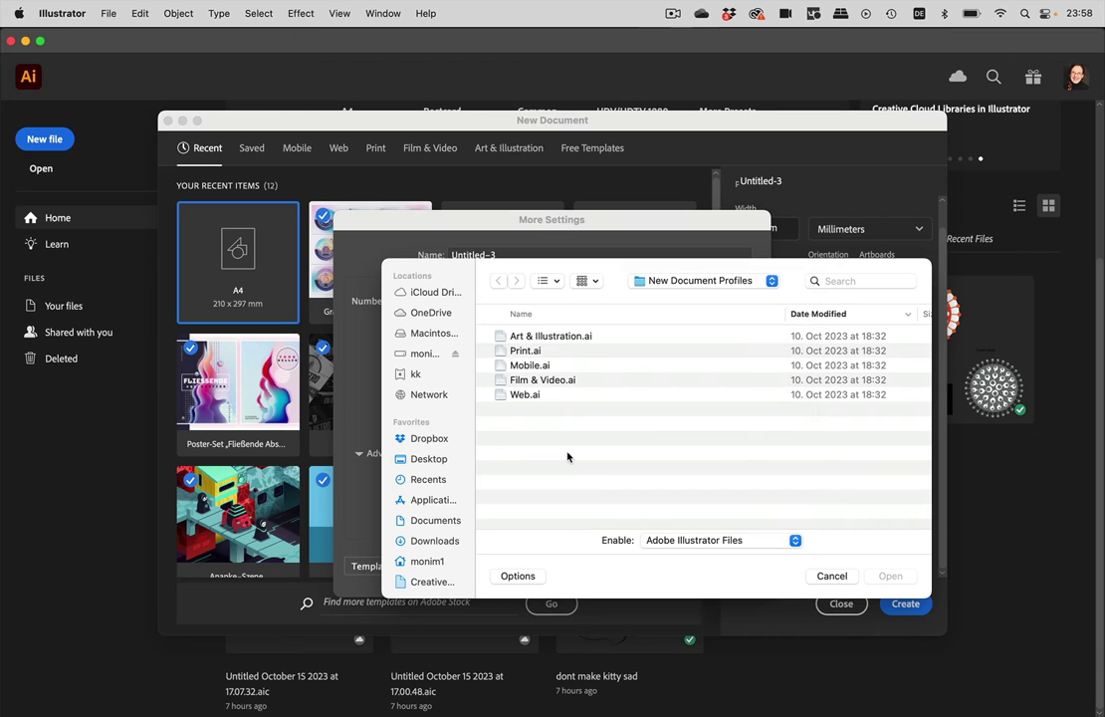
pyautogui.click(547, 351)
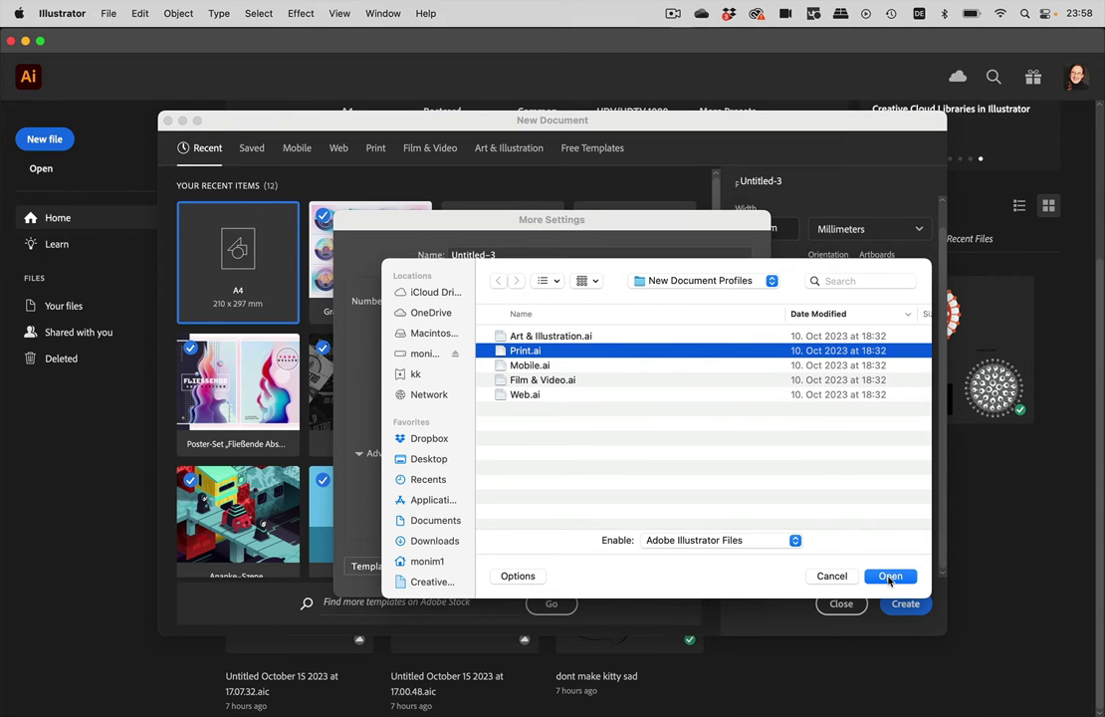
# Step: Load the Print.ai profile, name the document 'Print', and create it
pyautogui.click(890, 577)
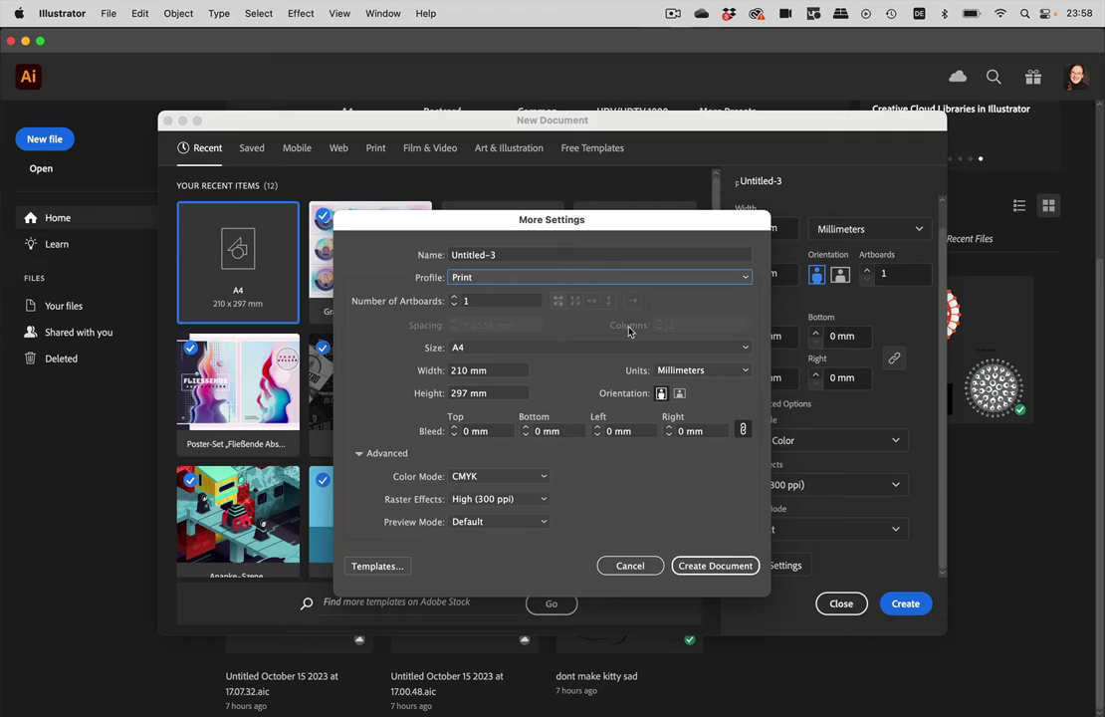
pyautogui.click(507, 255)
pyautogui.write('Print')
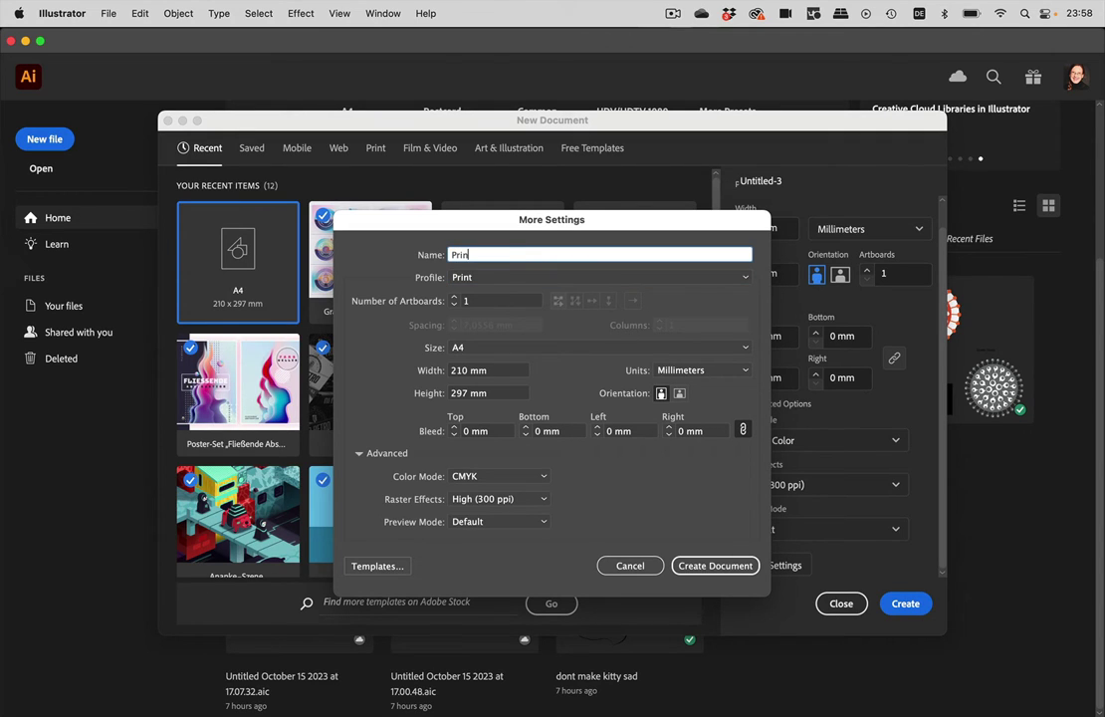
pyautogui.click(701, 565)
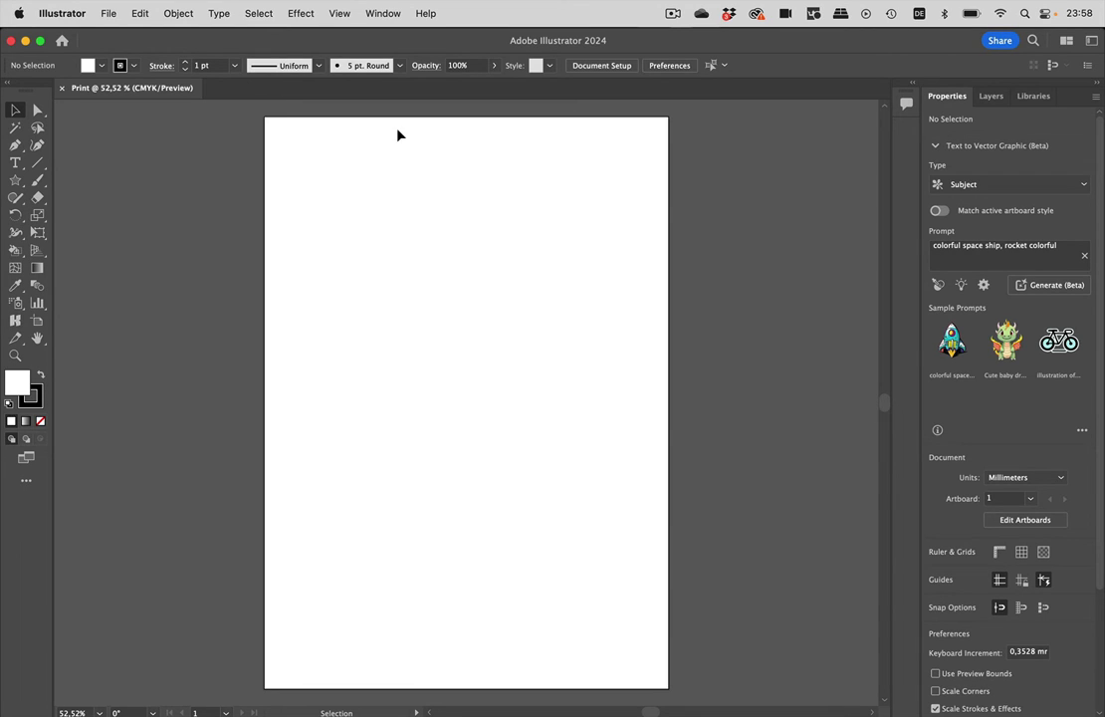
# Step: Open the Character Styles panel and edit [Normal Character Style]
pyautogui.click(387, 13)
pyautogui.scroll(-5, 502, 648)
pyautogui.moveTo(506, 573)
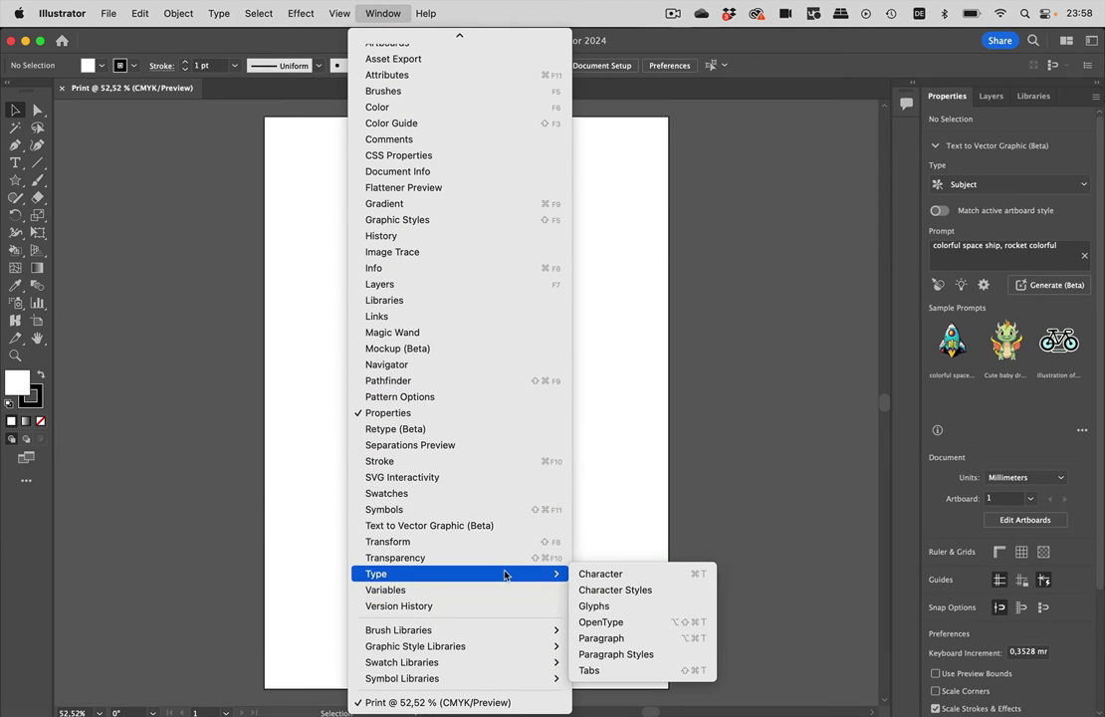
pyautogui.click(671, 595)
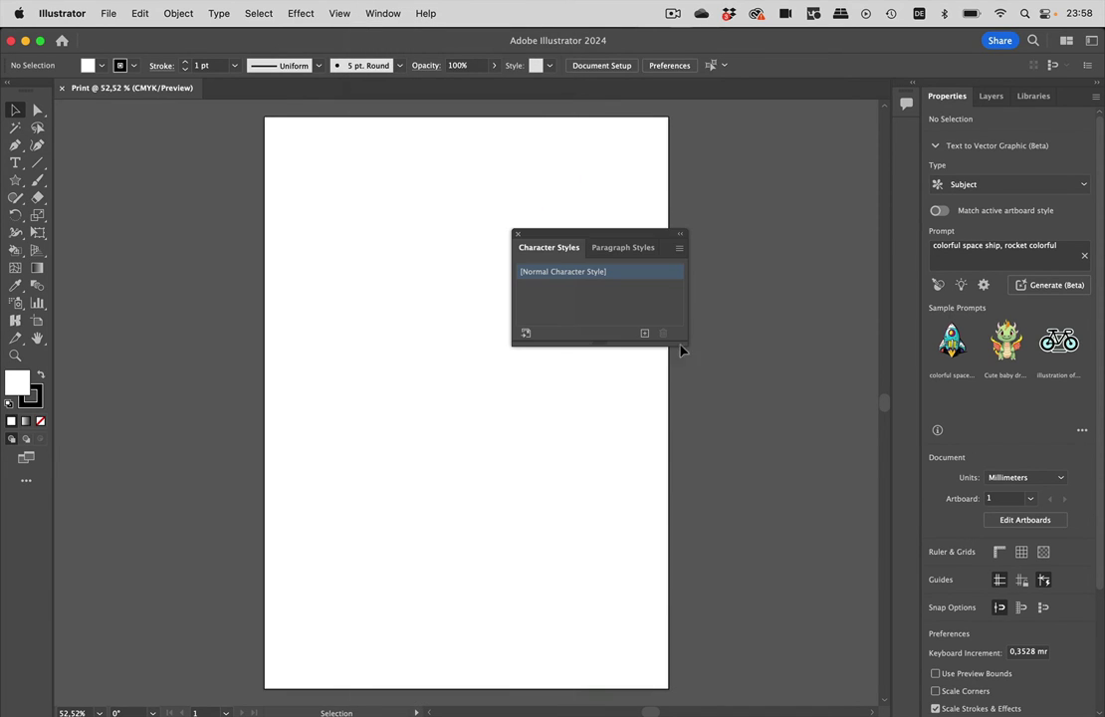
pyautogui.doubleClick(647, 275)
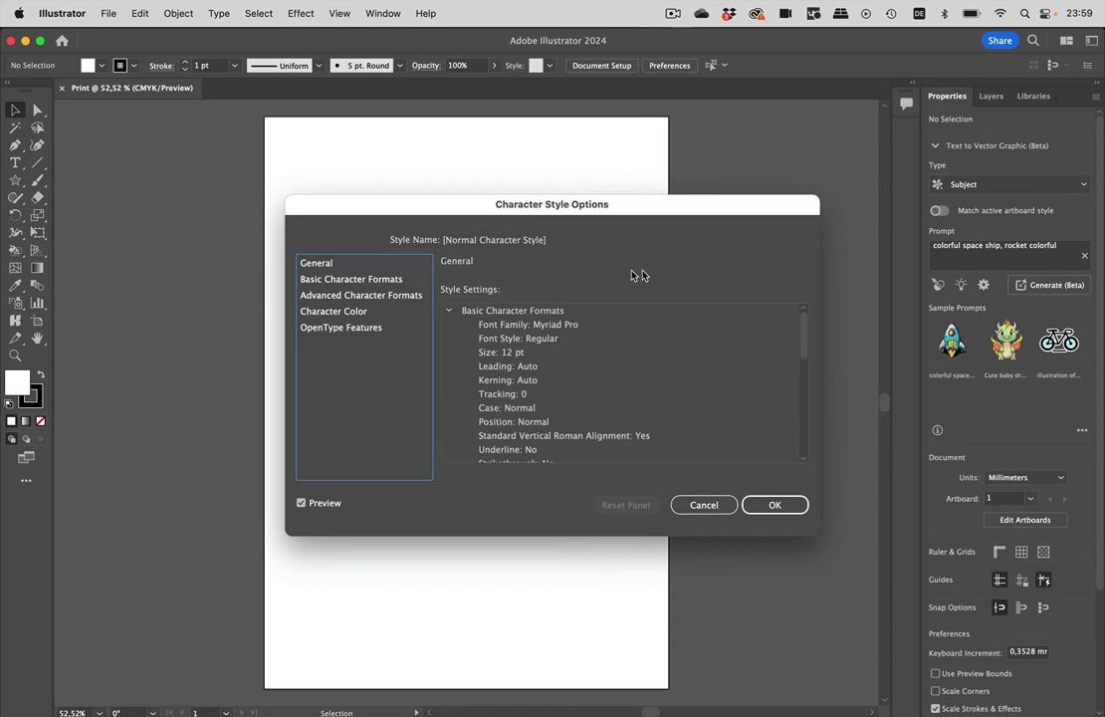
# Step: Set the style to Comic Sans MS, 24 pt, CMYK Red and confirm
pyautogui.click(392, 281)
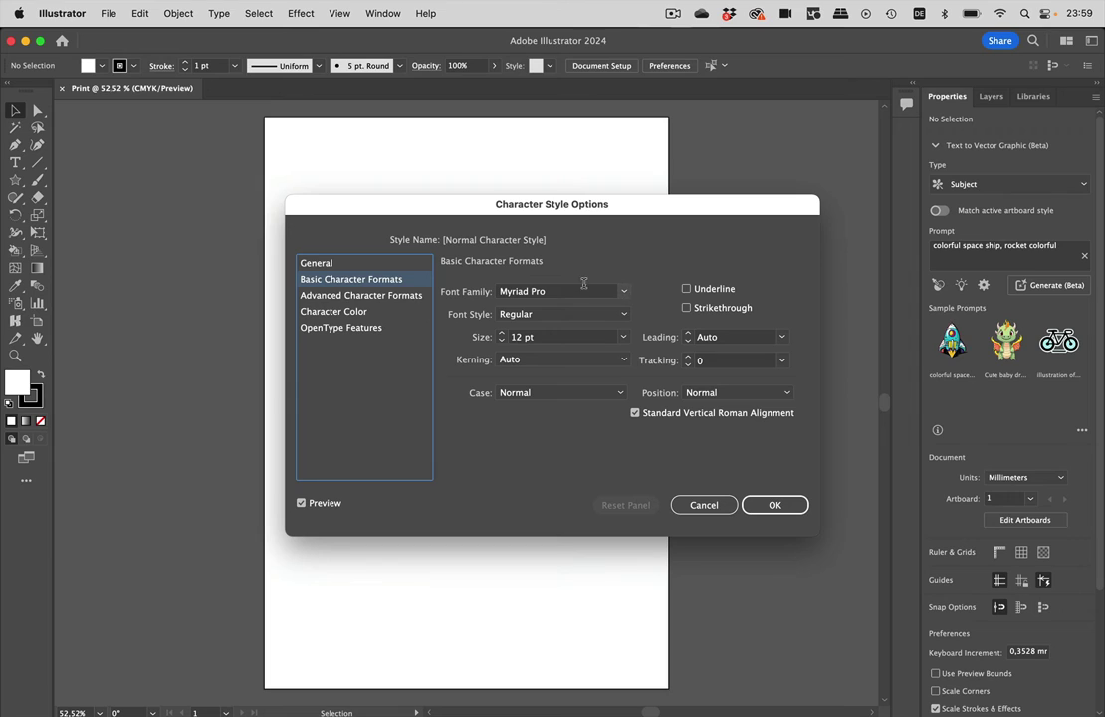
pyautogui.click(581, 289)
pyautogui.write('Comic Sans MS')
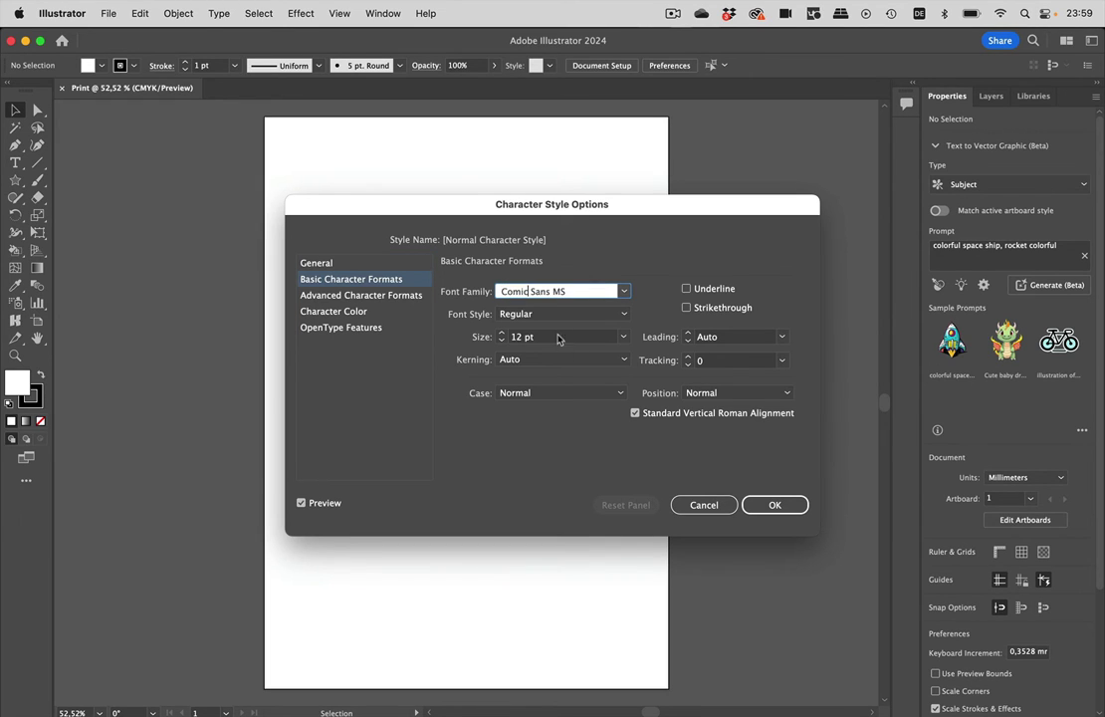
pyautogui.click(626, 338)
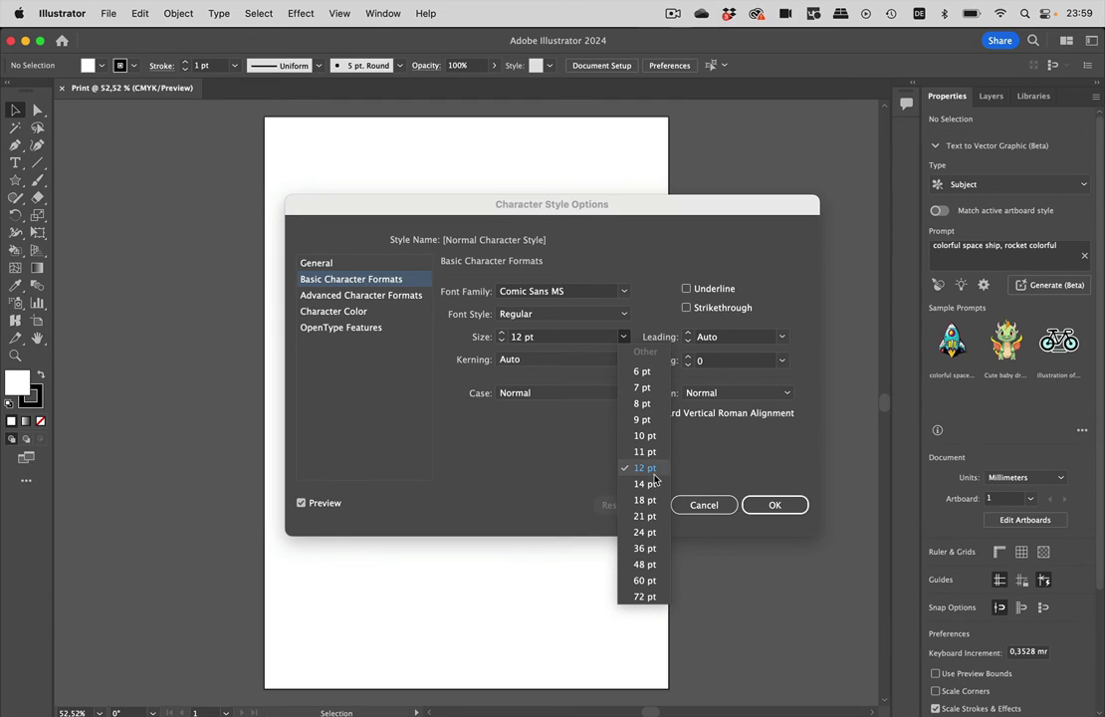
pyautogui.click(656, 532)
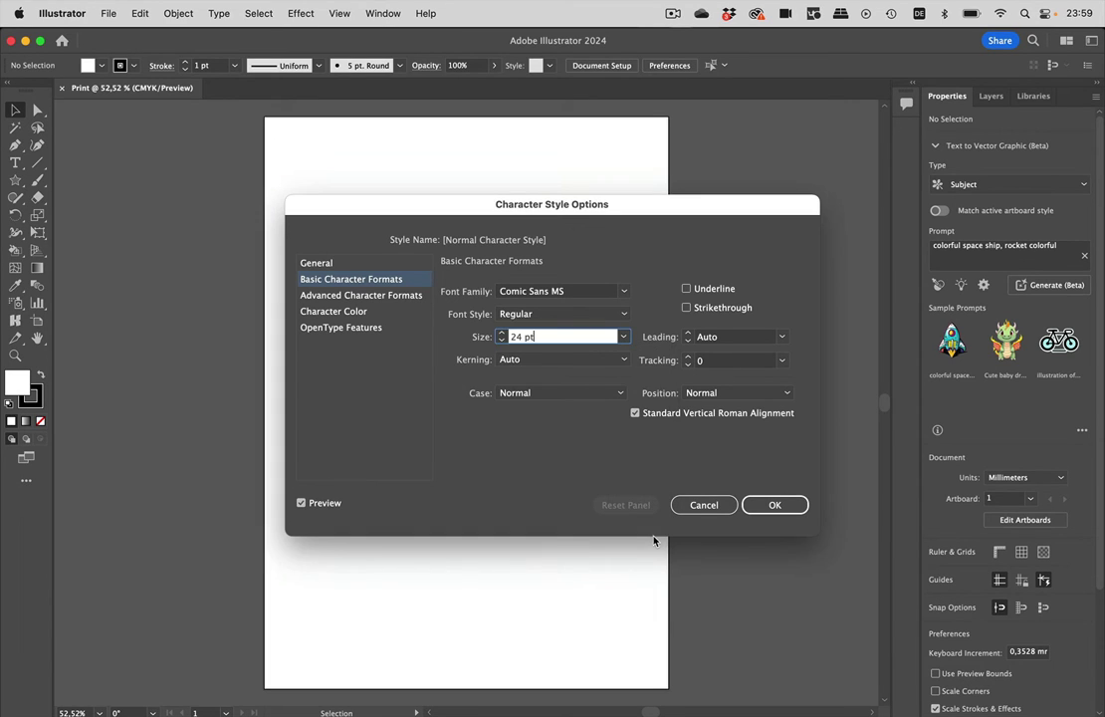
pyautogui.click(356, 312)
pyautogui.click(541, 348)
pyautogui.click(775, 504)
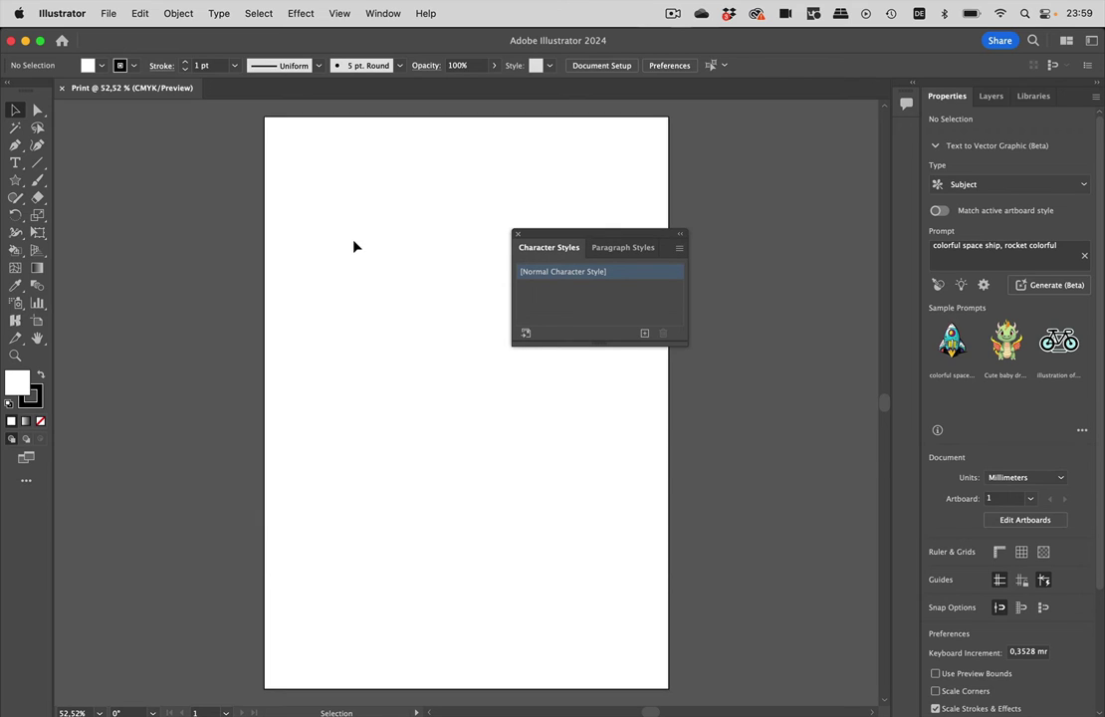
# Step: Save the document as Print.ai on the Desktop with Embed ICC Profiles off, then close it
pyautogui.press('super+s')
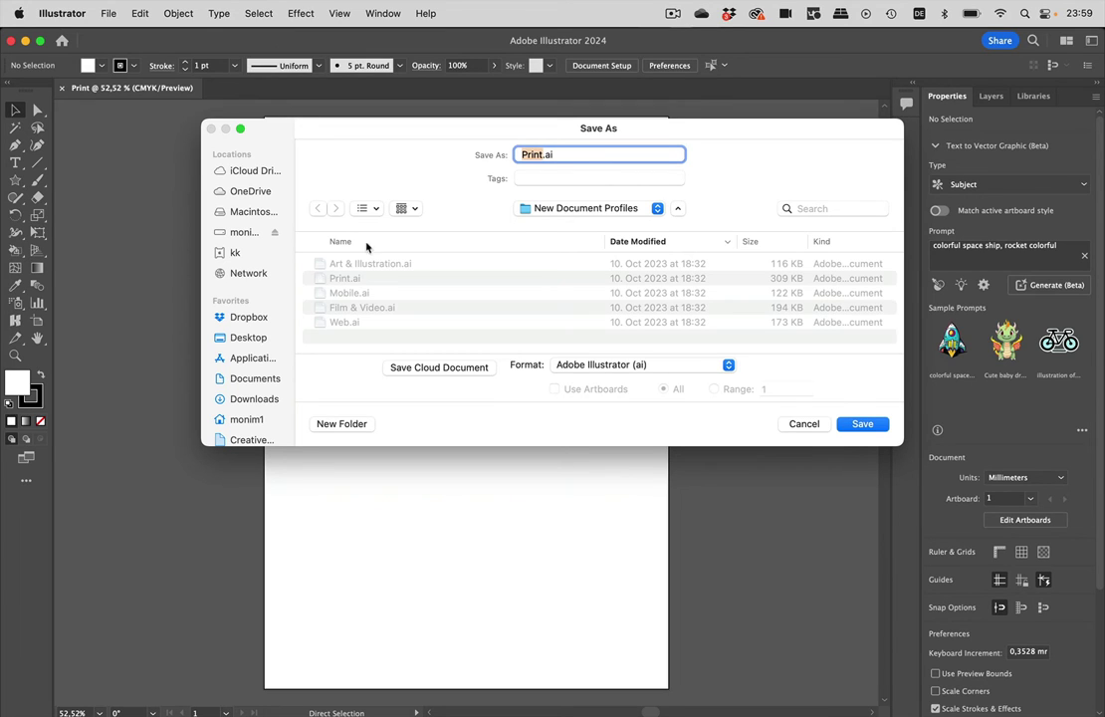
pyautogui.click(249, 337)
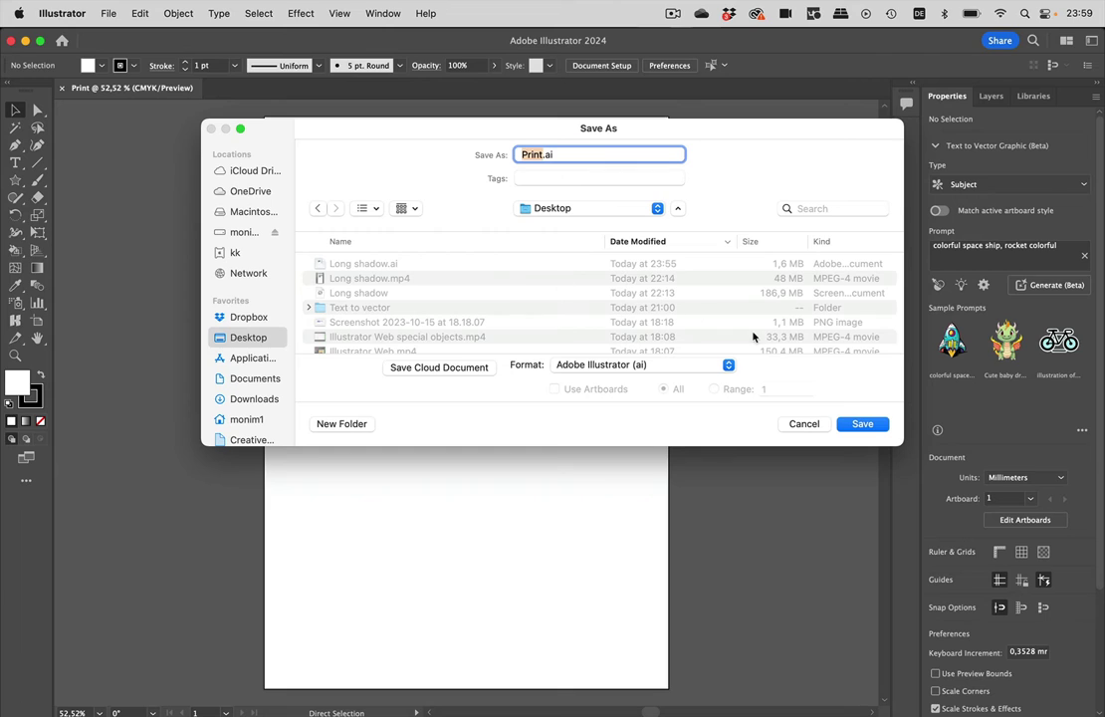
pyautogui.click(858, 425)
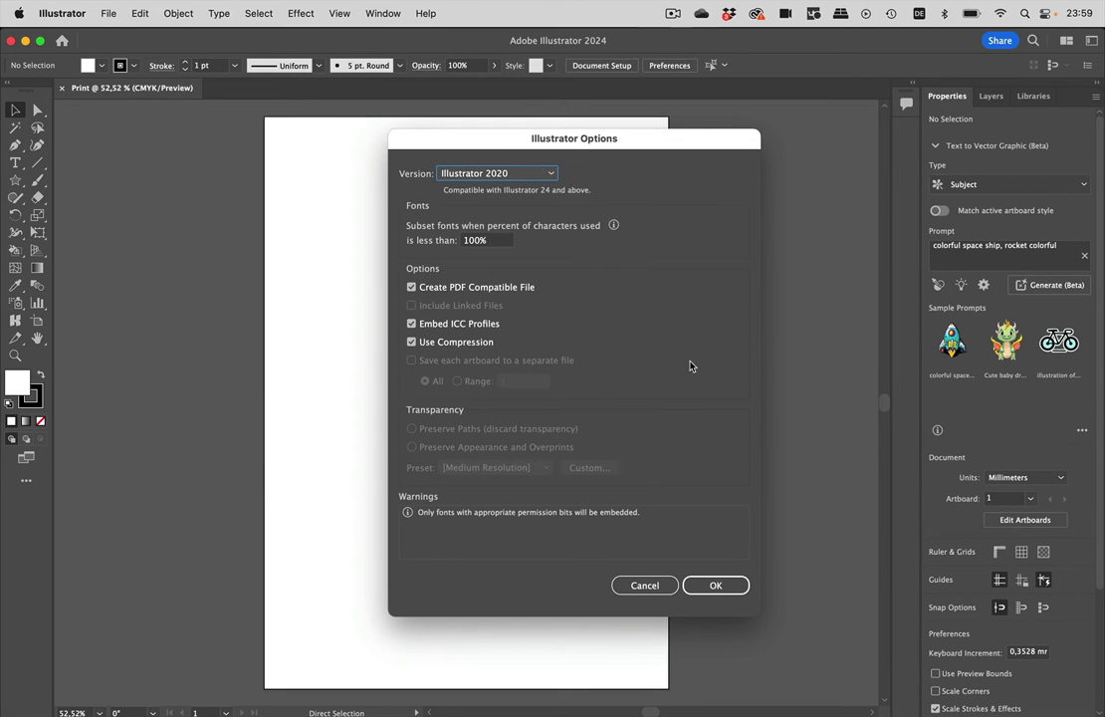
pyautogui.click(456, 323)
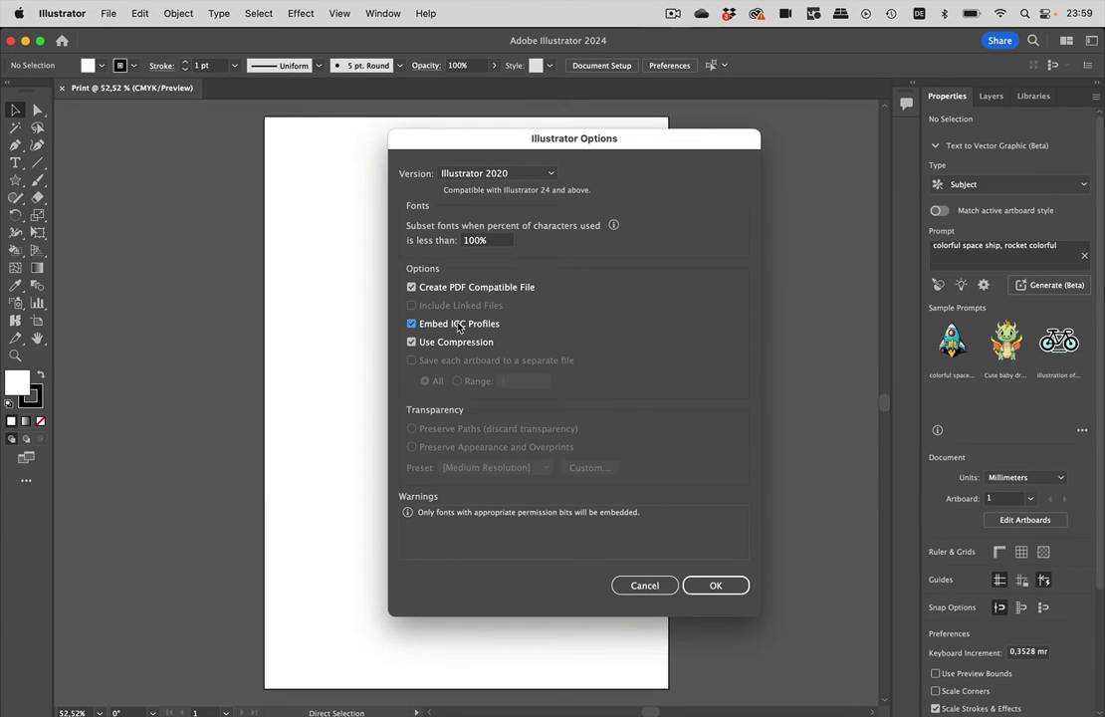
pyautogui.click(716, 587)
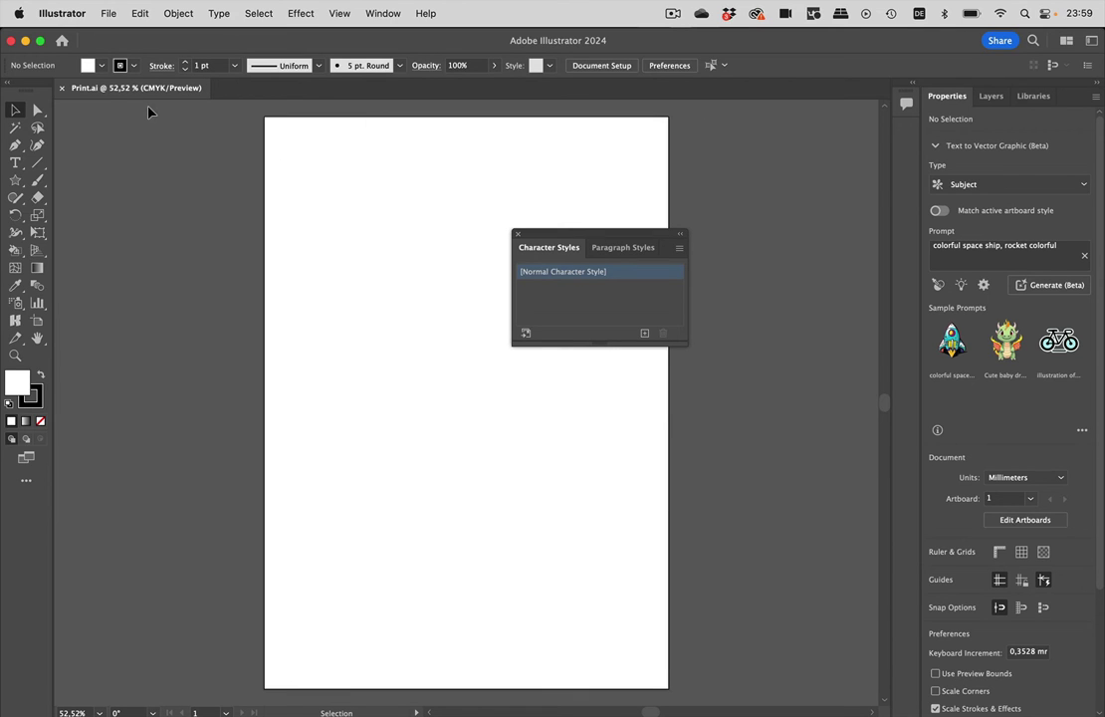
pyautogui.click(62, 89)
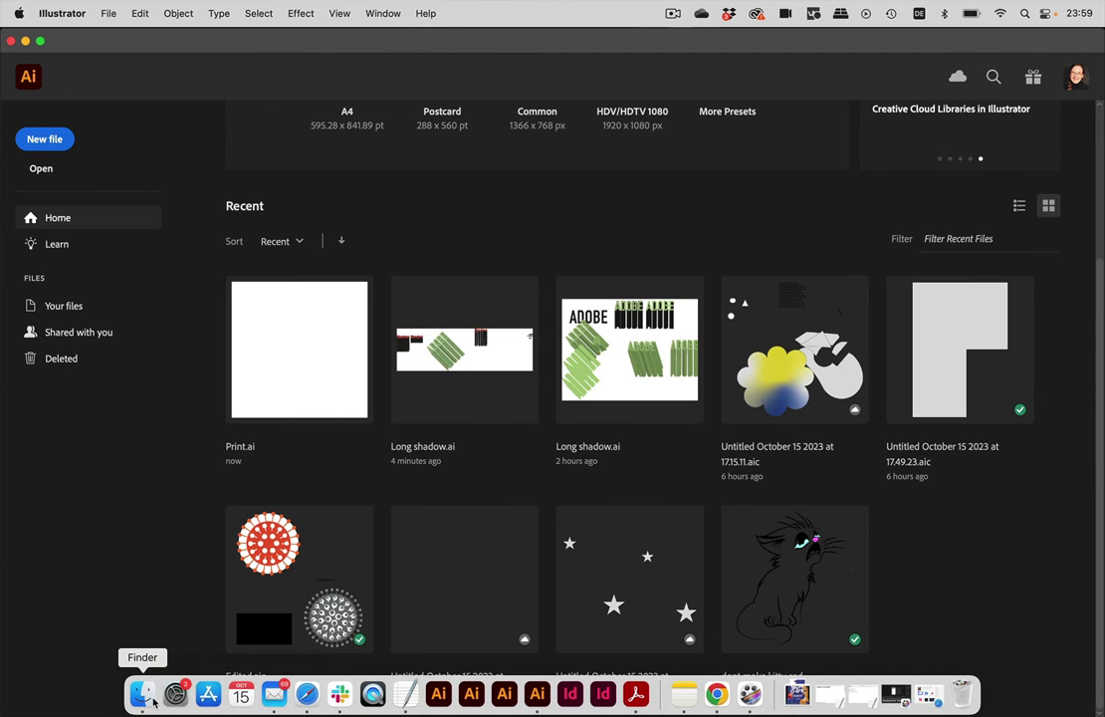
# Step: Open a Finder window and select the modified Print.ai on the desktop
pyautogui.click(145, 700)
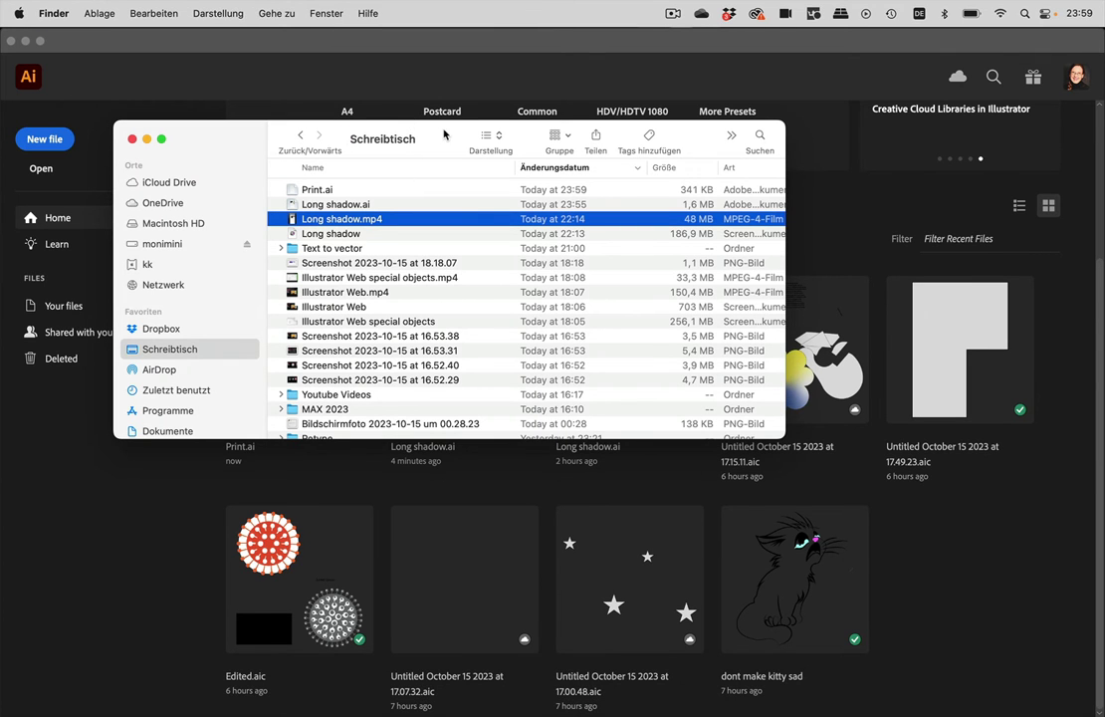
pyautogui.moveTo(435, 135); pyautogui.dragTo(563, 353)
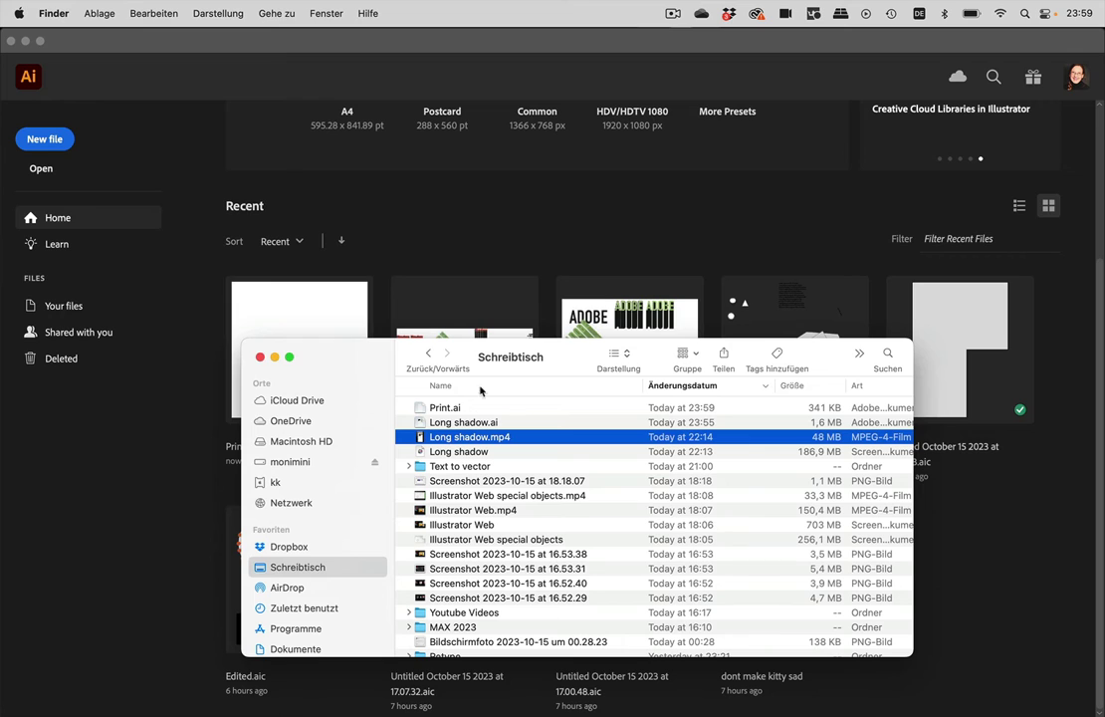
pyautogui.click(421, 409)
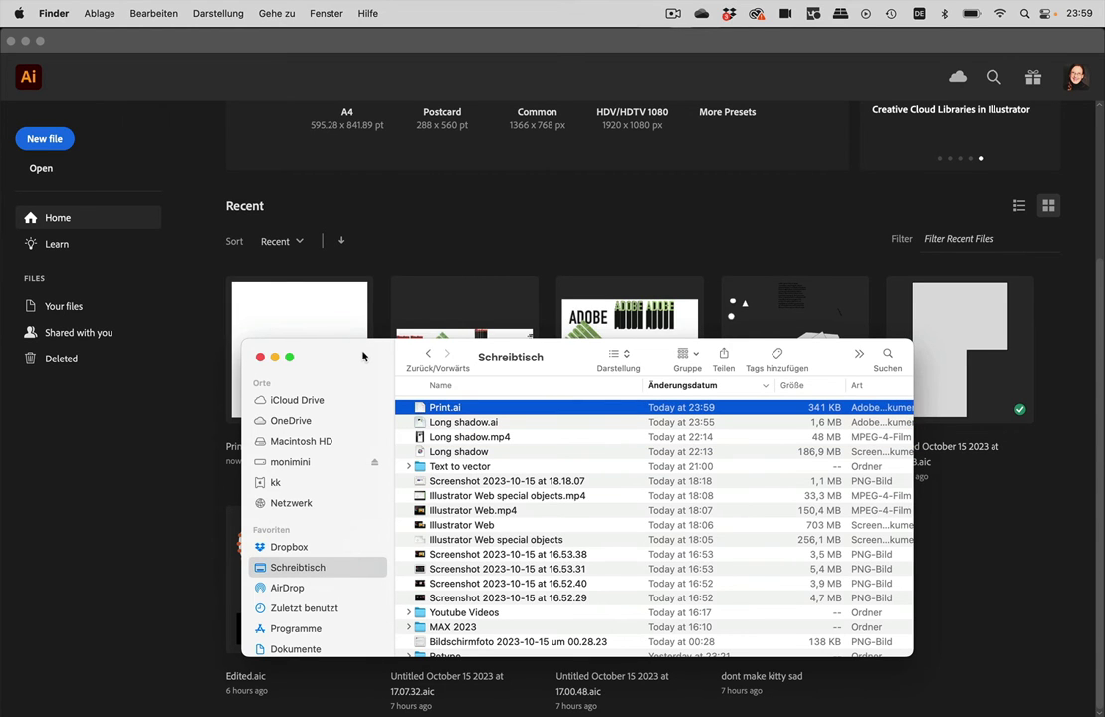
pyautogui.moveTo(361, 356); pyautogui.dragTo(466, 386)
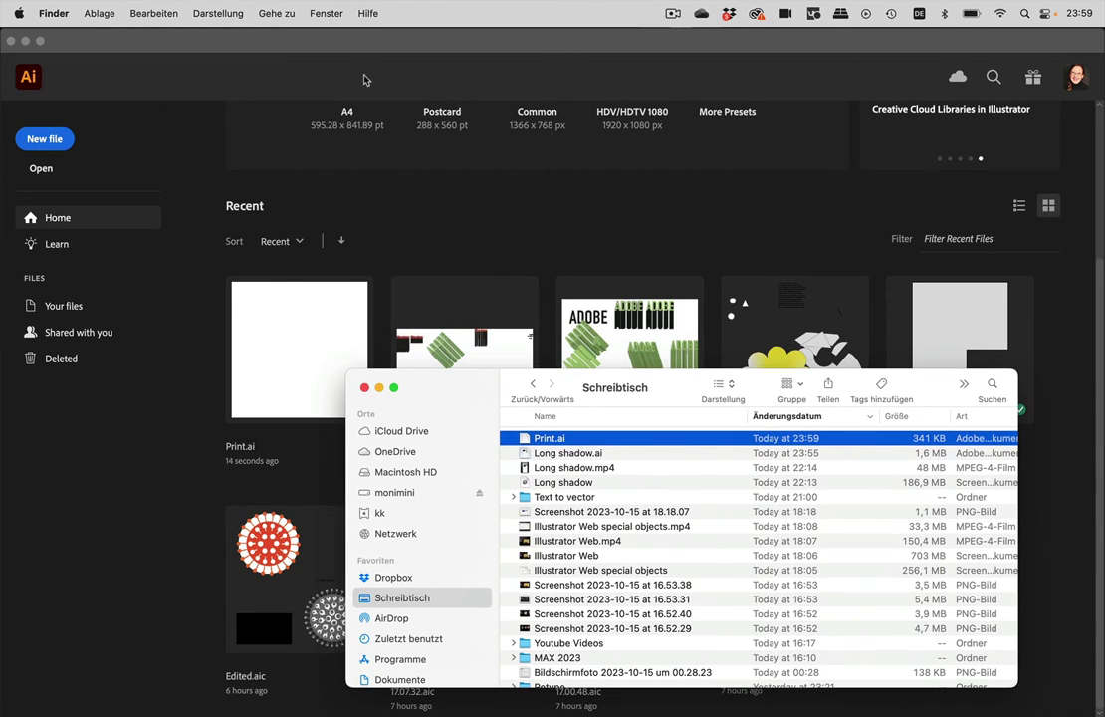
# Step: In a second Finder window, go to Library > Application Support > Adobe
pyautogui.press('super+n')
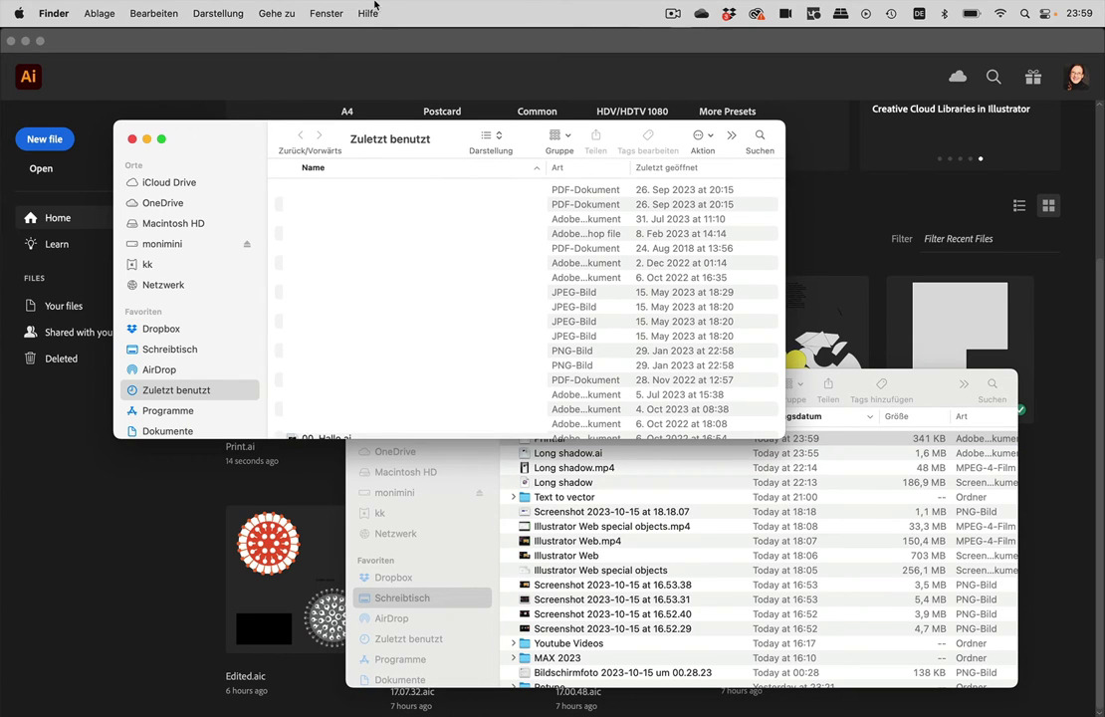
pyautogui.click(277, 15)
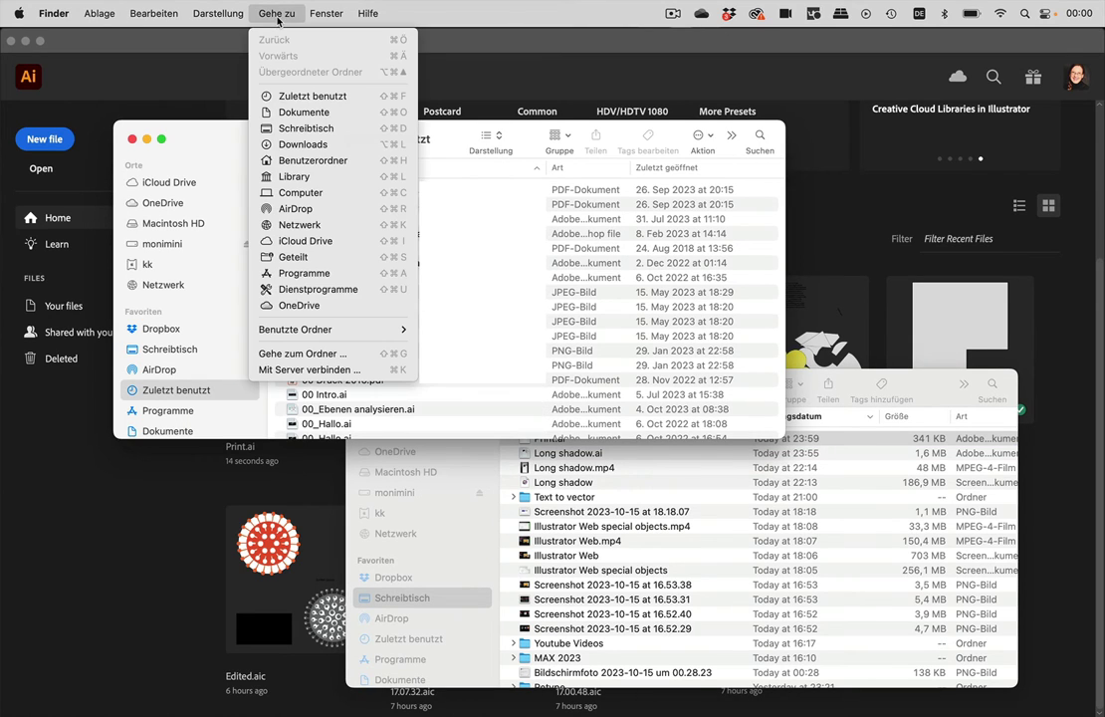
pyautogui.click(318, 184)
pyautogui.scroll(8, 388, 213)
pyautogui.scroll(6, 389, 213)
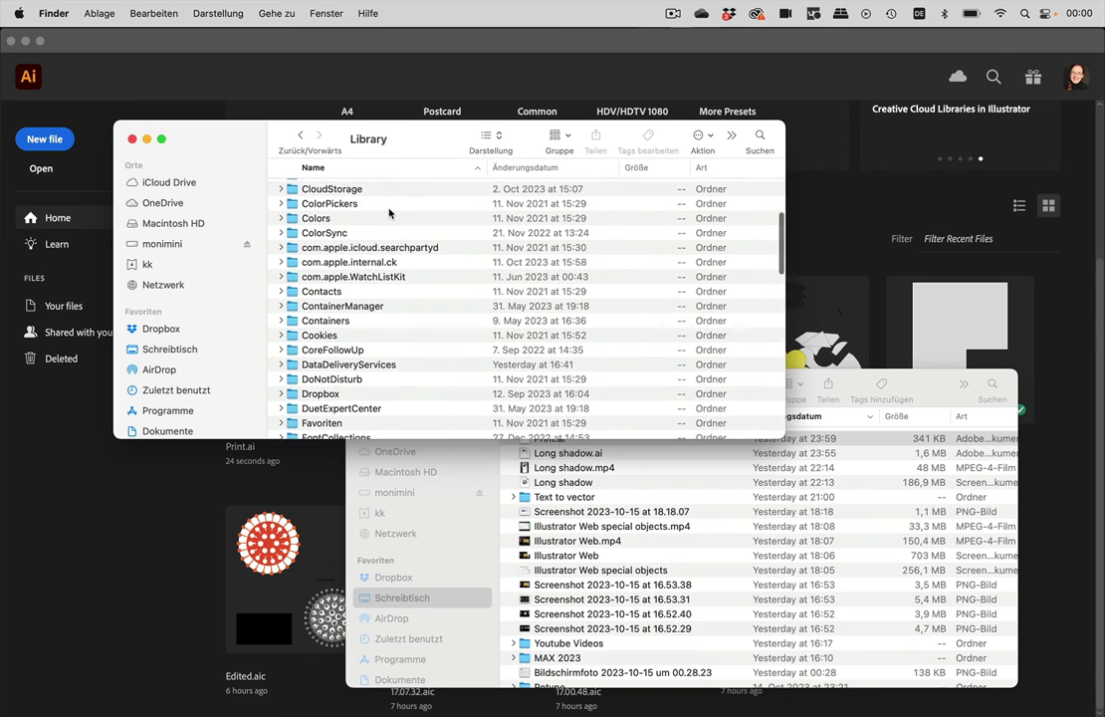
pyautogui.scroll(5, 389, 213)
pyautogui.doubleClick(345, 218)
pyautogui.doubleClick(317, 205)
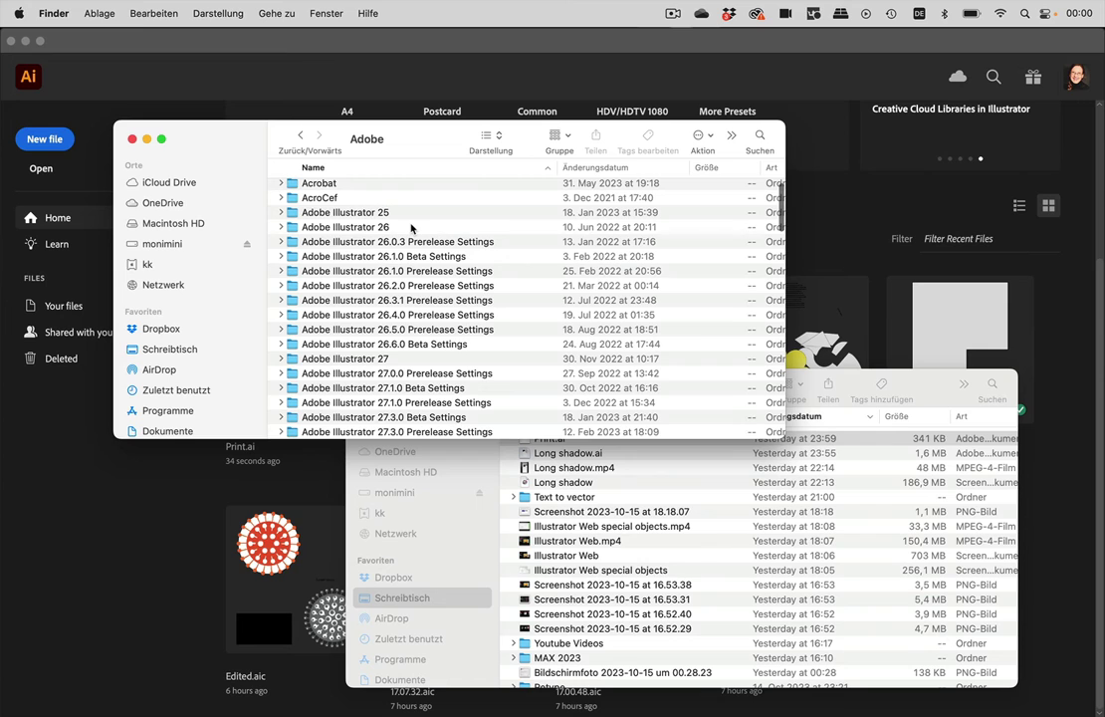
pyautogui.scroll(-10, 411, 228)
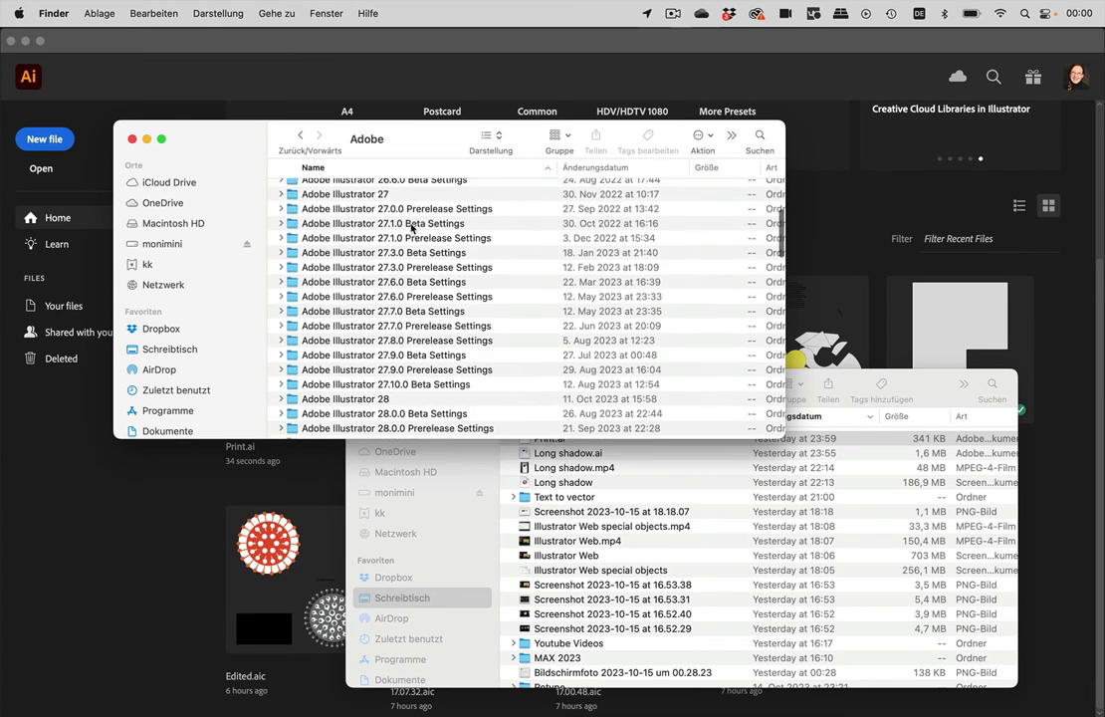
pyautogui.scroll(-5, 412, 228)
# Step: Open Adobe Illustrator 28 > de_DE > New Document Profiles
pyautogui.click(391, 323)
pyautogui.doubleClick(315, 321)
pyautogui.doubleClick(317, 191)
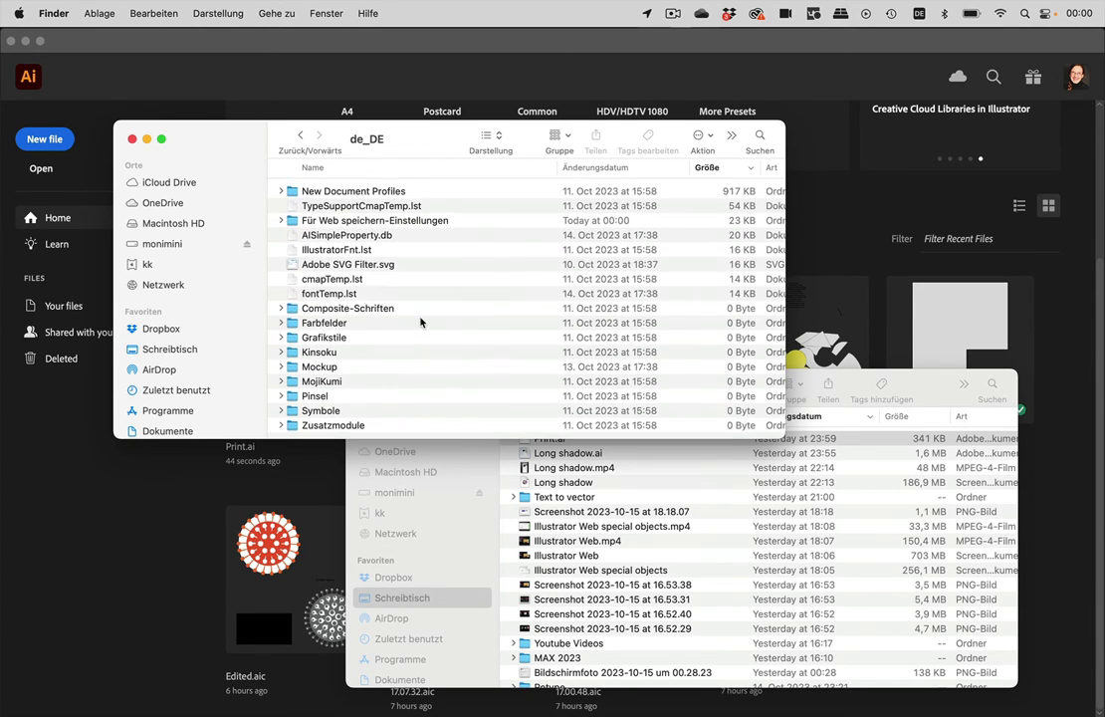
pyautogui.doubleClick(393, 189)
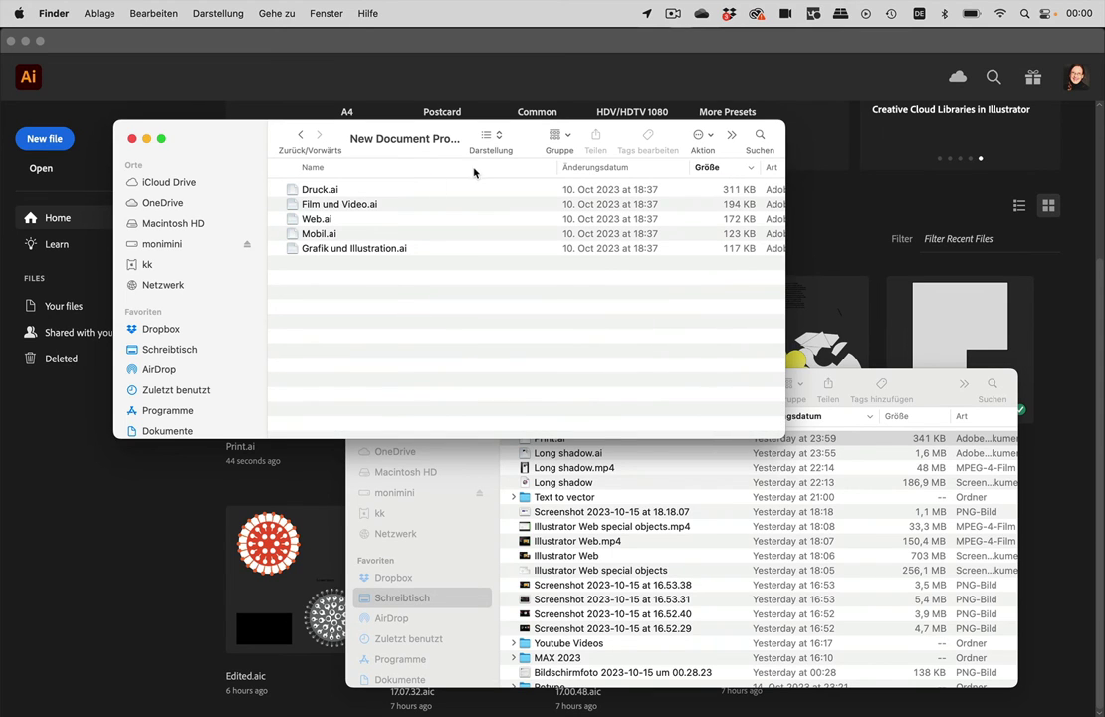
pyautogui.moveTo(592, 156); pyautogui.dragTo(549, 223)
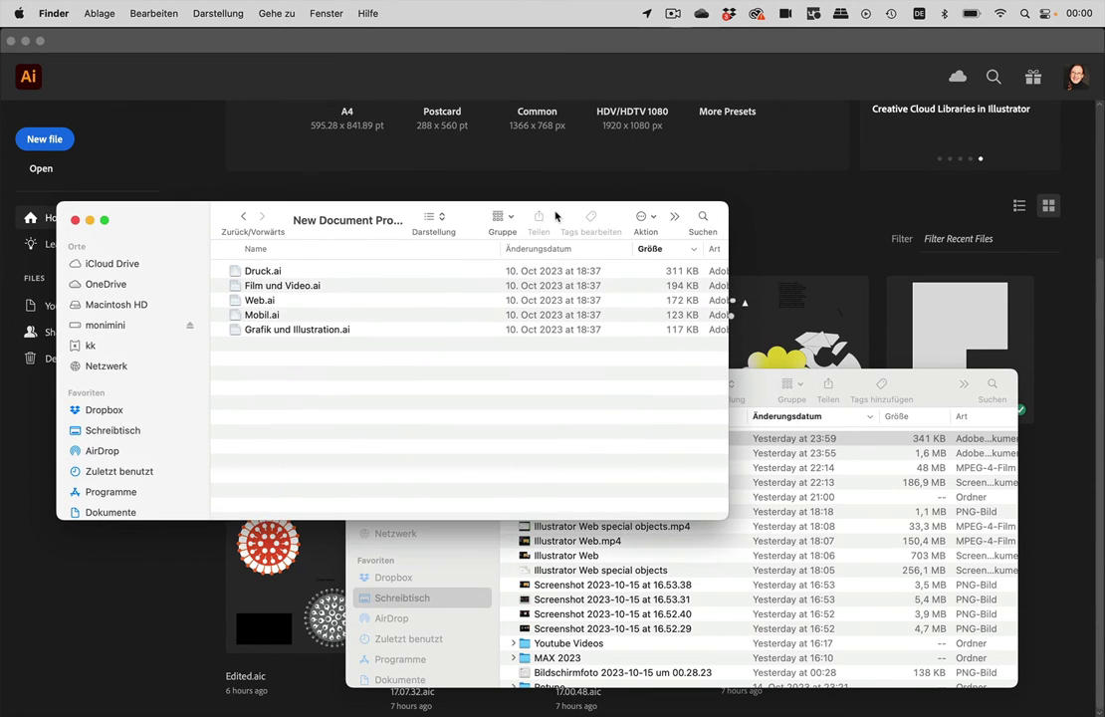
# Step: Rename the Druck.ai profile to Druck-2.ai
pyautogui.click(242, 276)
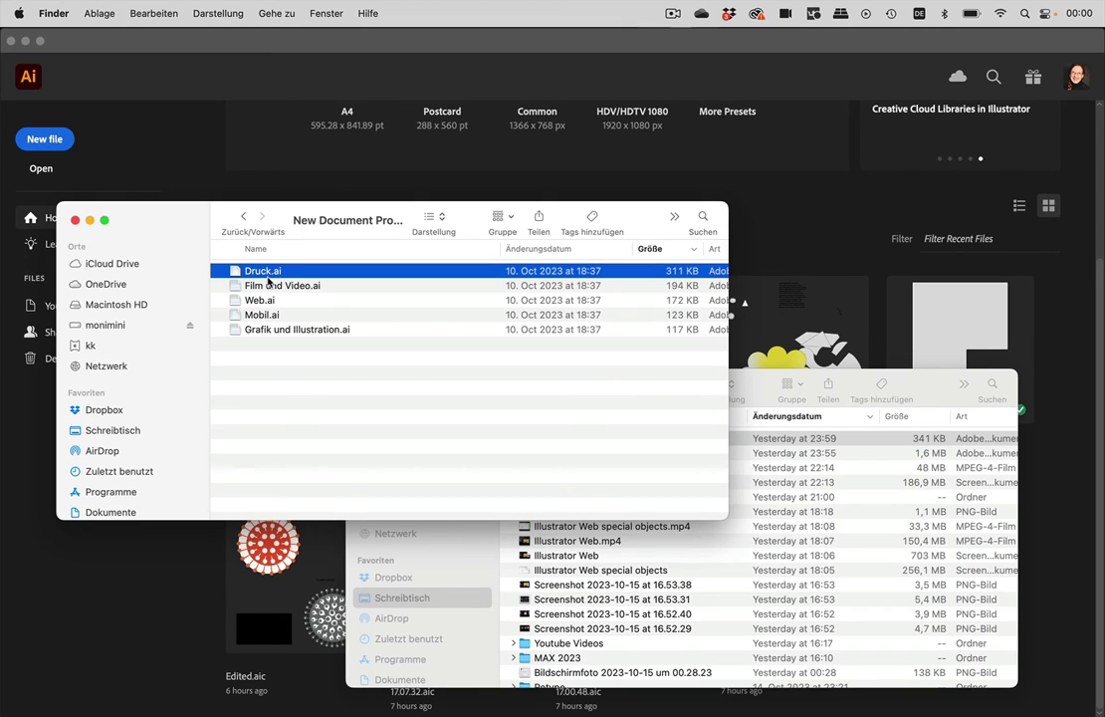
pyautogui.click(266, 279)
pyautogui.click(269, 270)
pyautogui.write('-2')
pyautogui.press('Return')
# Step: Rename Druck-2.ai back to Druck.ai
pyautogui.click(769, 399)
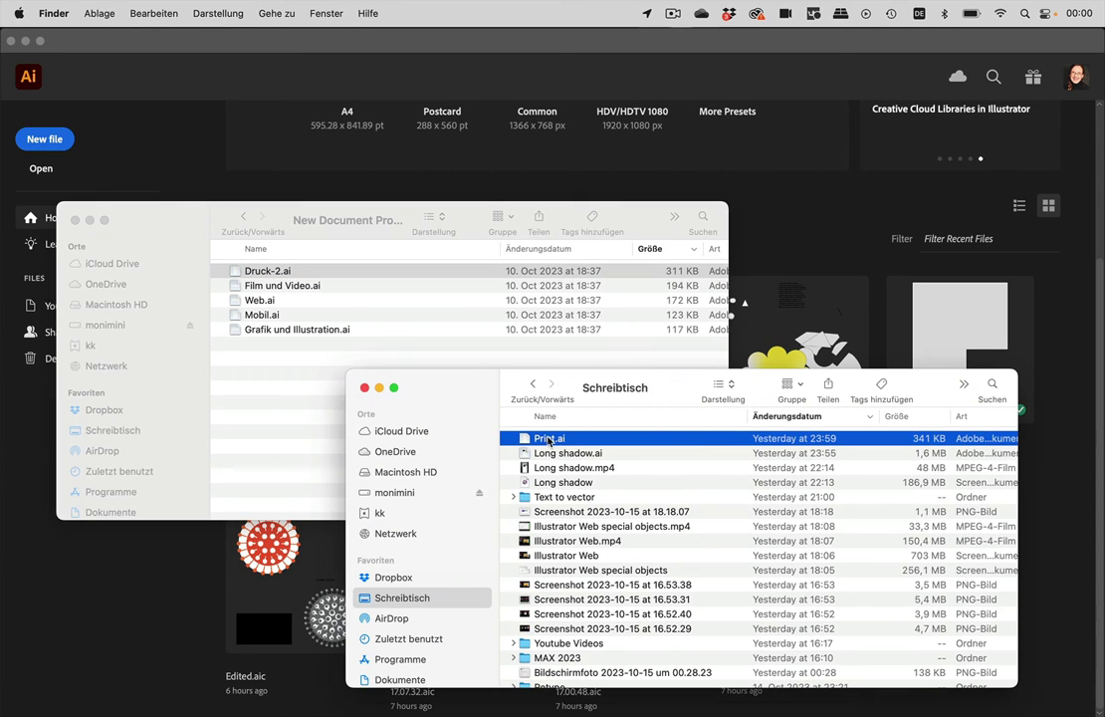
pyautogui.moveTo(548, 444); pyautogui.dragTo(657, 413)
pyautogui.click(288, 273)
pyautogui.press('Return')
pyautogui.press('Escape')
pyautogui.press('Return')
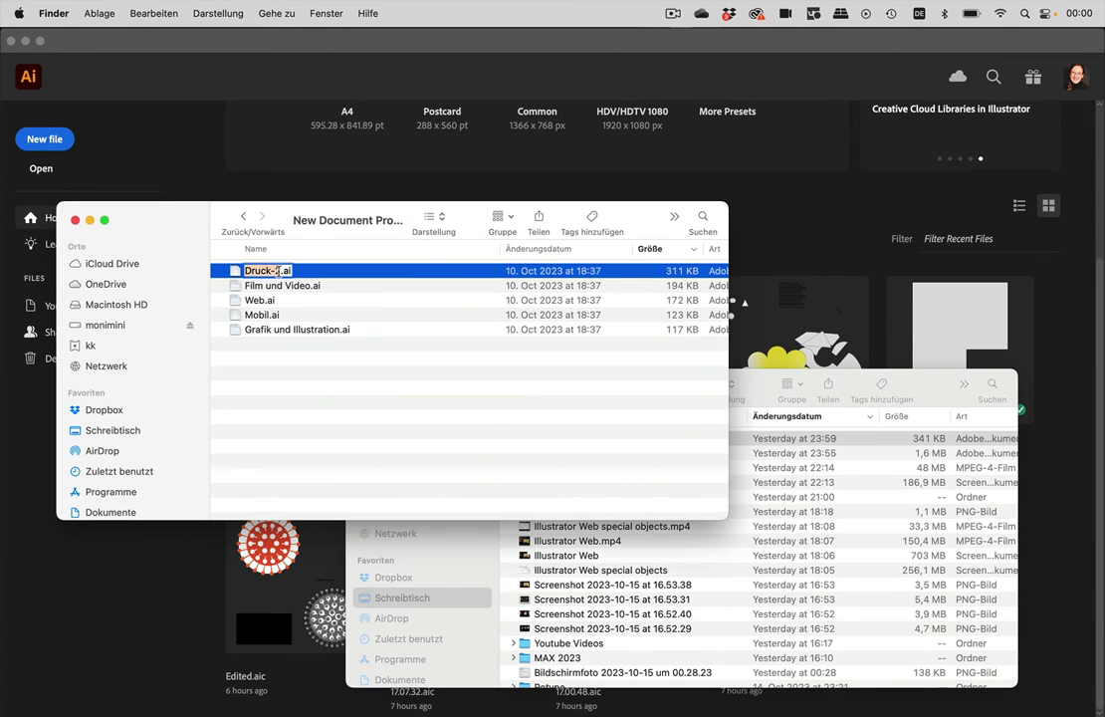
pyautogui.write('Druck')
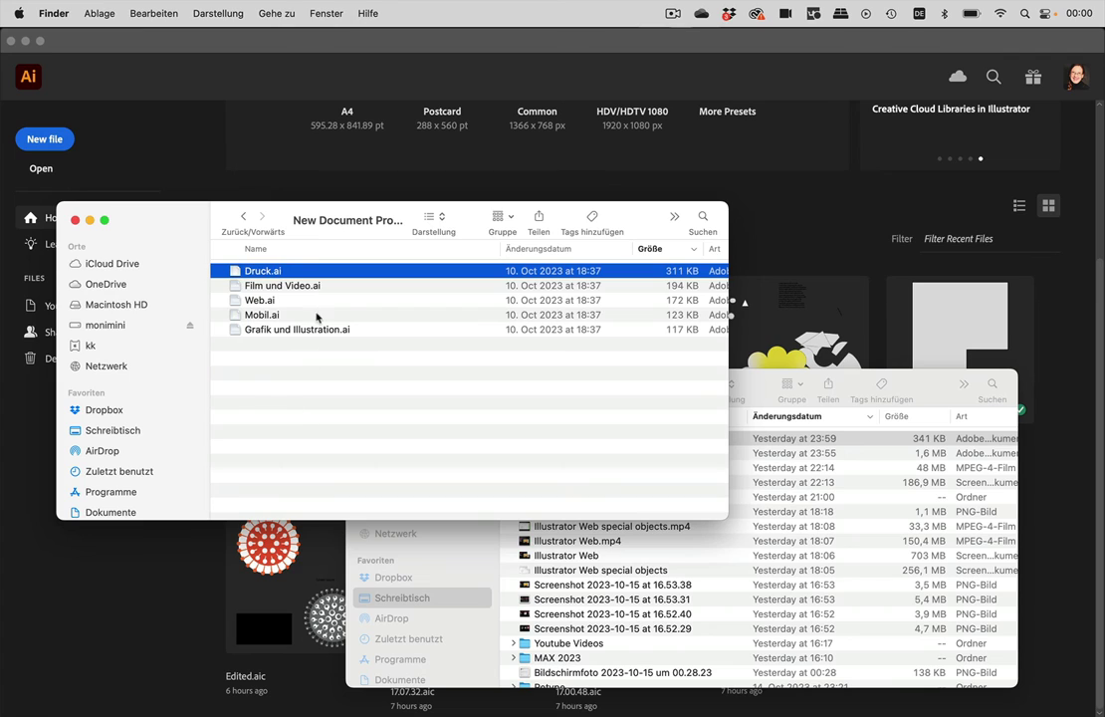
# Step: Go back to Adobe Illustrator 28 and open en_GB > New Document Profiles
pyautogui.click(242, 216)
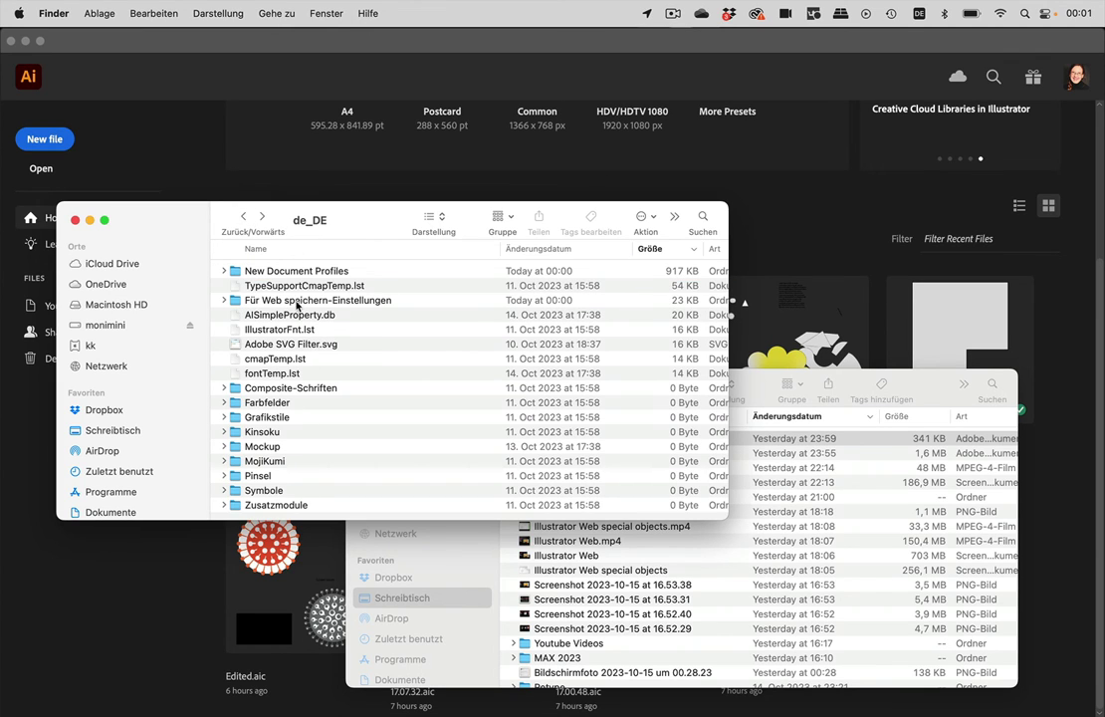
pyautogui.click(243, 216)
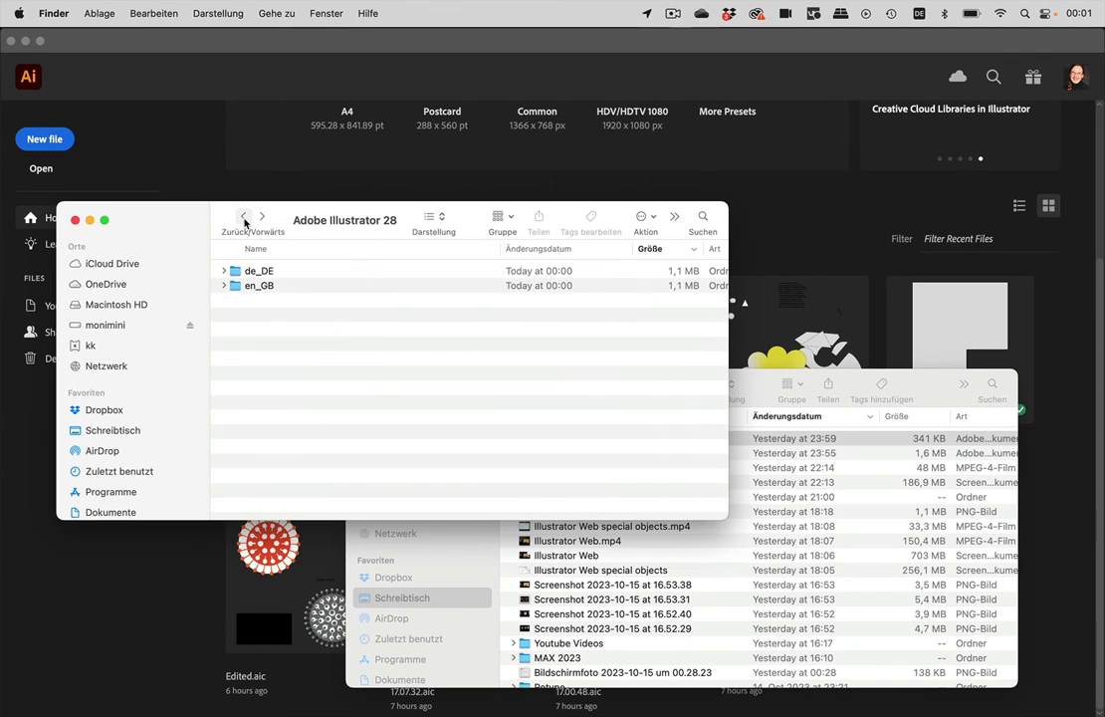
pyautogui.doubleClick(261, 286)
pyautogui.doubleClick(328, 271)
# Step: Rename the en_GB Print.ai profile to Print-2.ai
pyautogui.click(275, 274)
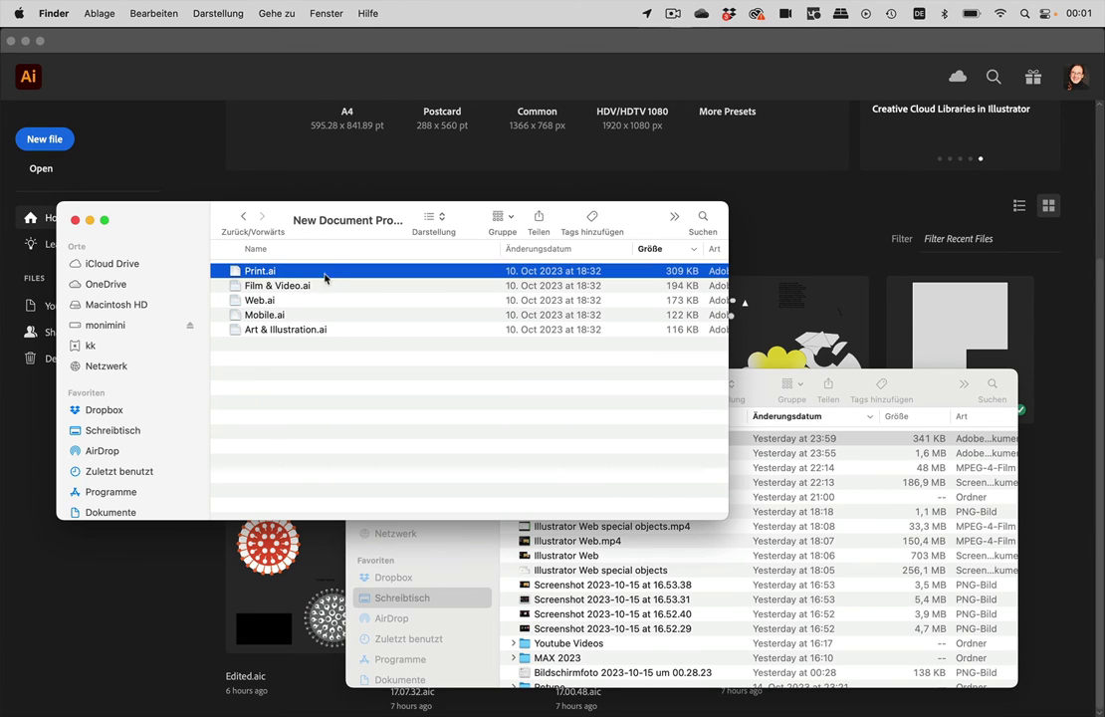
pyautogui.press('Return')
pyautogui.press('Right')
pyautogui.write('-2')
pyautogui.press('Return')
# Step: Copy the modified Print.ai from the desktop into the en_GB profiles folder
pyautogui.click(737, 511)
pyautogui.moveTo(556, 447); pyautogui.dragTo(244, 410)
pyautogui.click(476, 166)
# Step: Create a new document from the Print A4 preset
pyautogui.press('super+n')
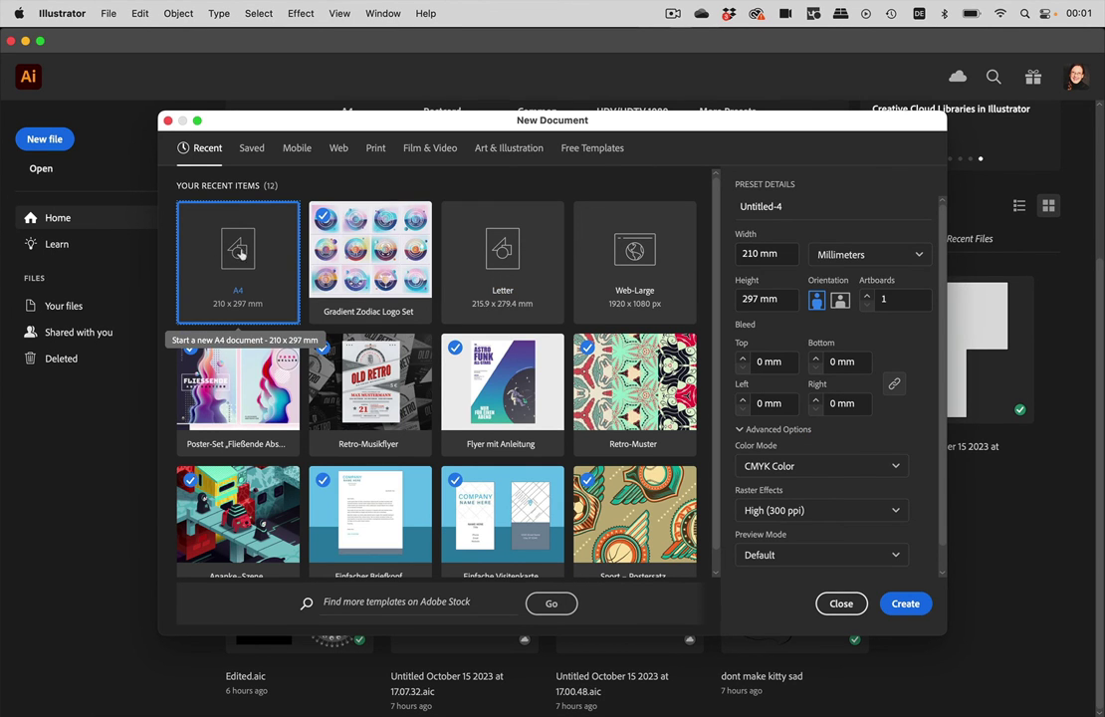
pyautogui.click(373, 150)
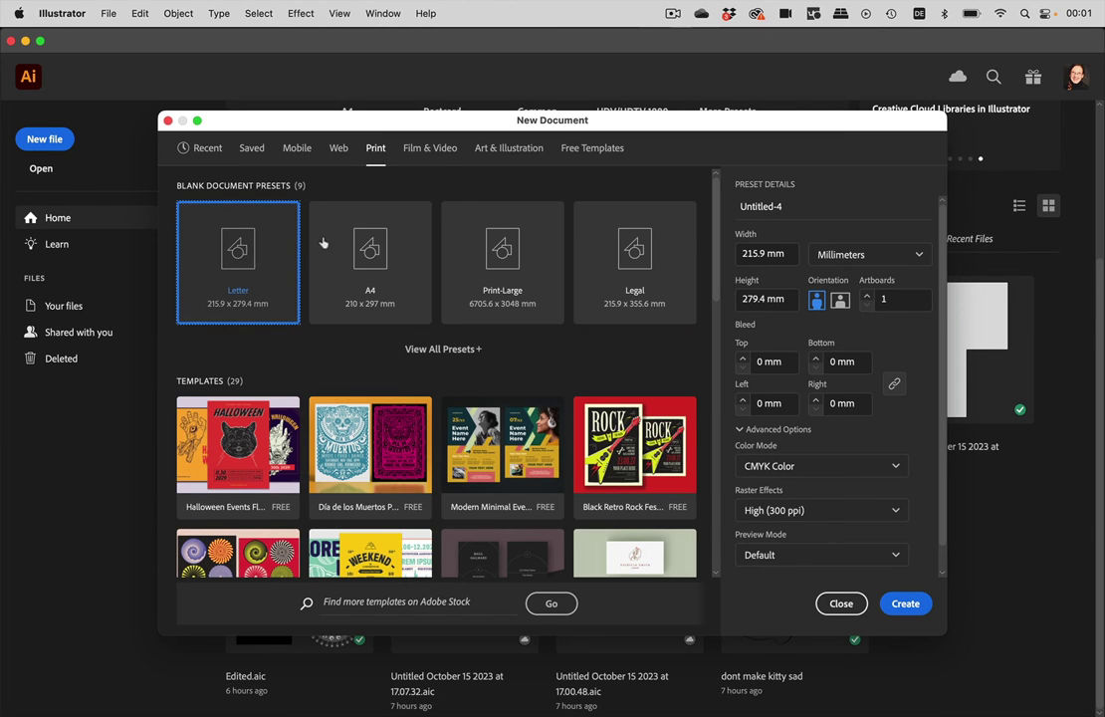
pyautogui.click(368, 261)
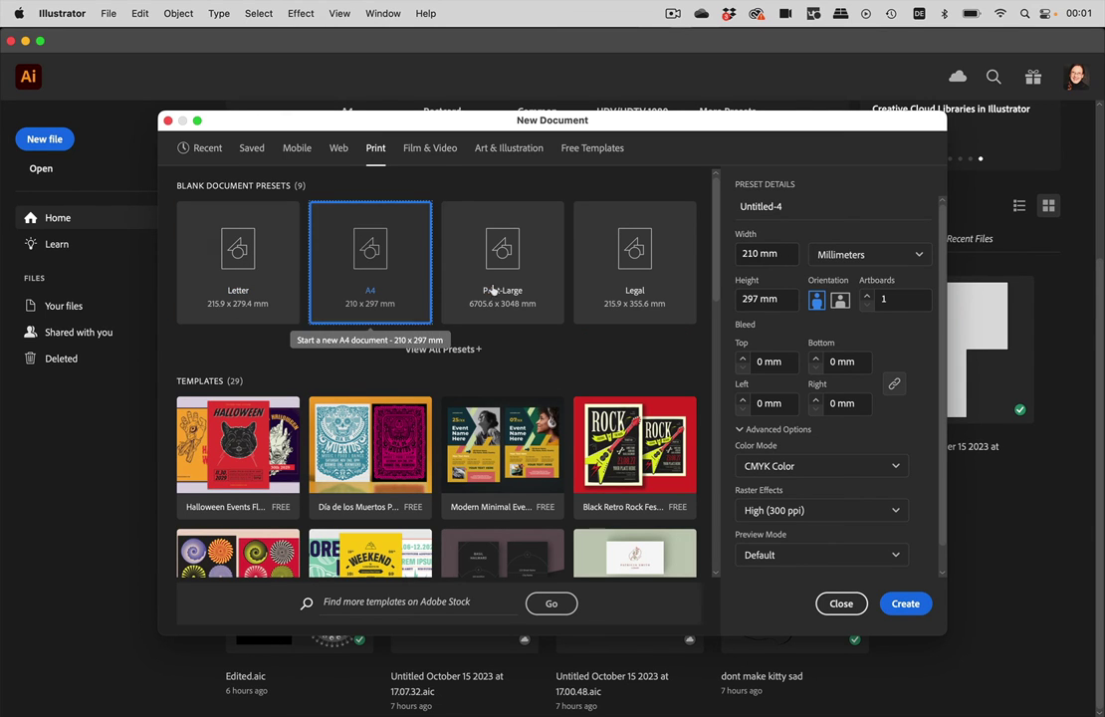
pyautogui.click(905, 603)
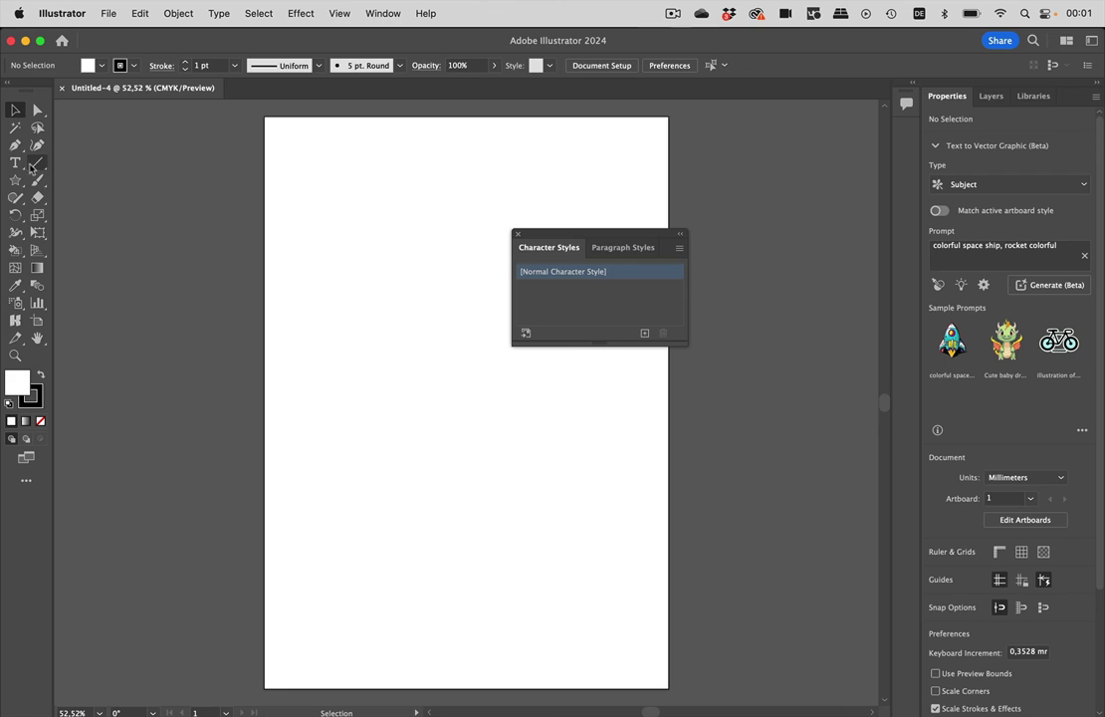
# Step: Add Lorem ipsum placeholder text, which appears in red Comic Sans MS 24 pt, then deselect it
pyautogui.click(517, 235)
pyautogui.click(15, 162)
pyautogui.click(369, 254)
pyautogui.click(16, 111)
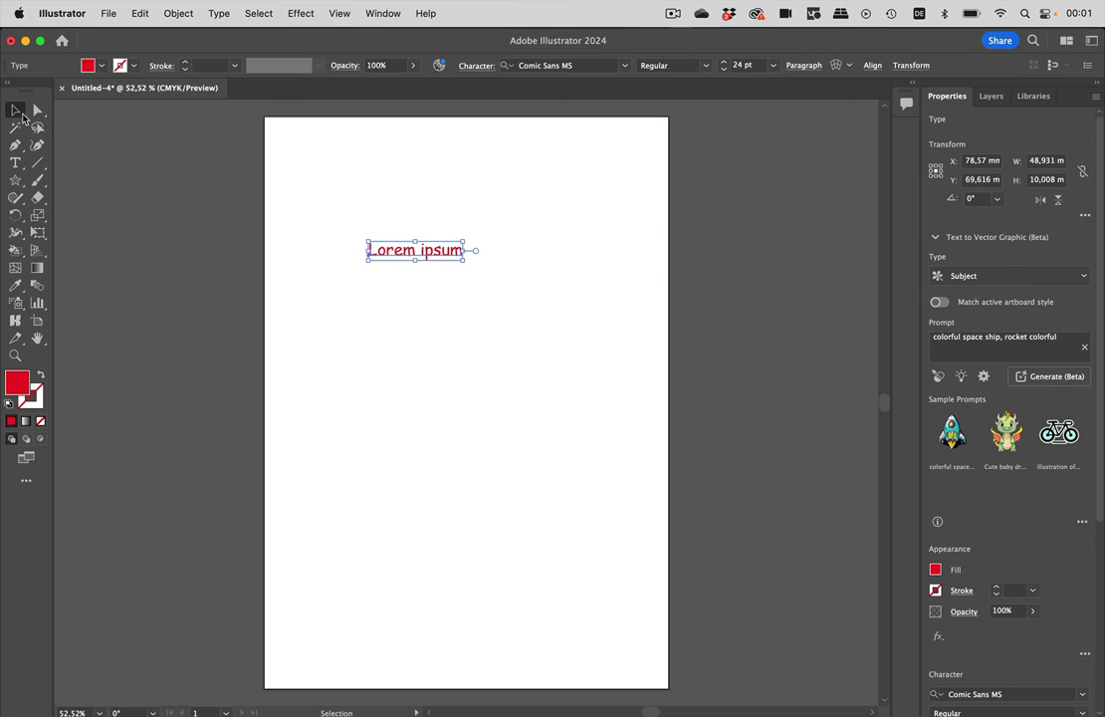
pyautogui.click(365, 190)
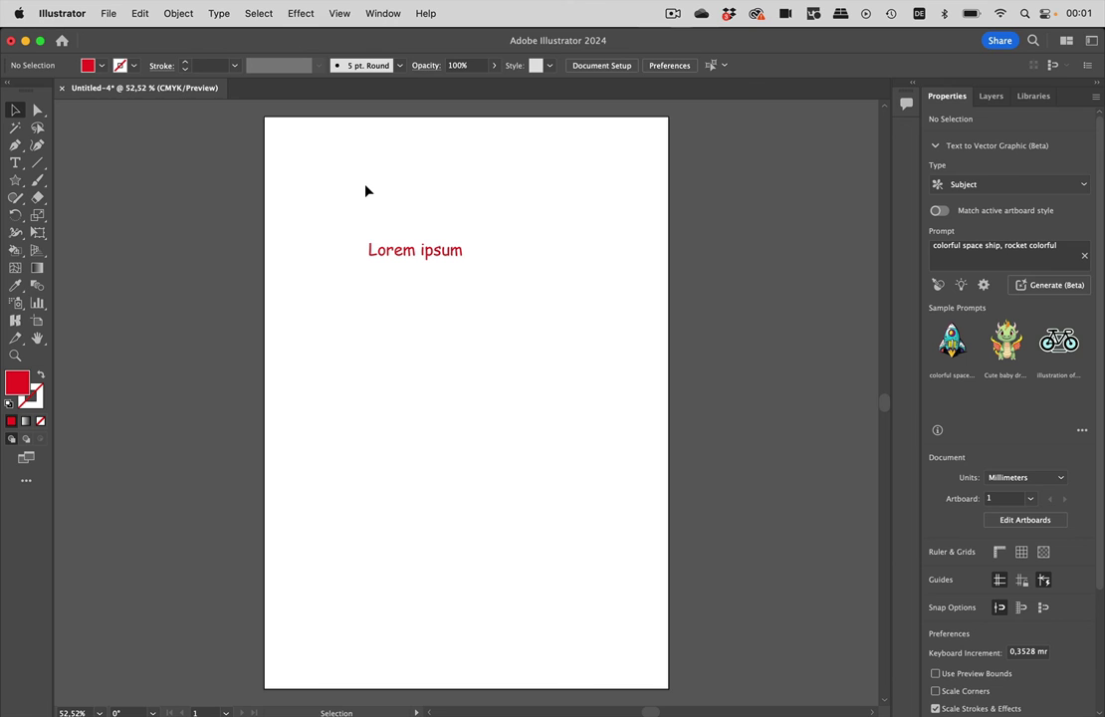
# Step: Show all blank Print presets in a new New Document dialog, including Print-2
pyautogui.press('super+n')
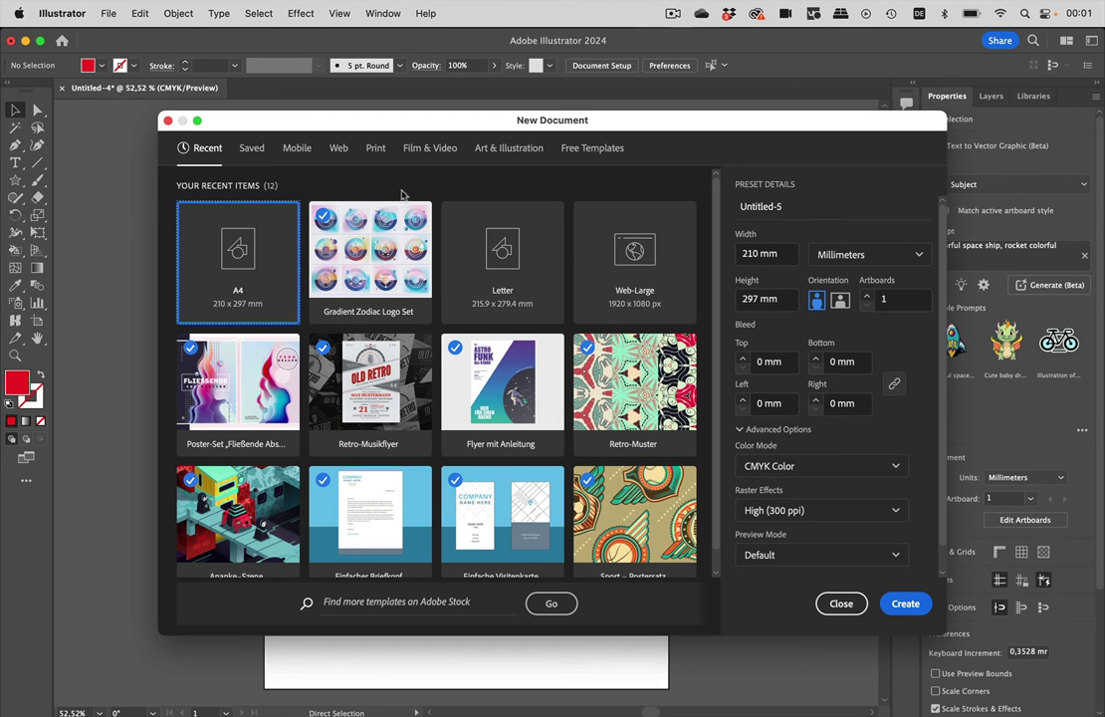
pyautogui.click(376, 150)
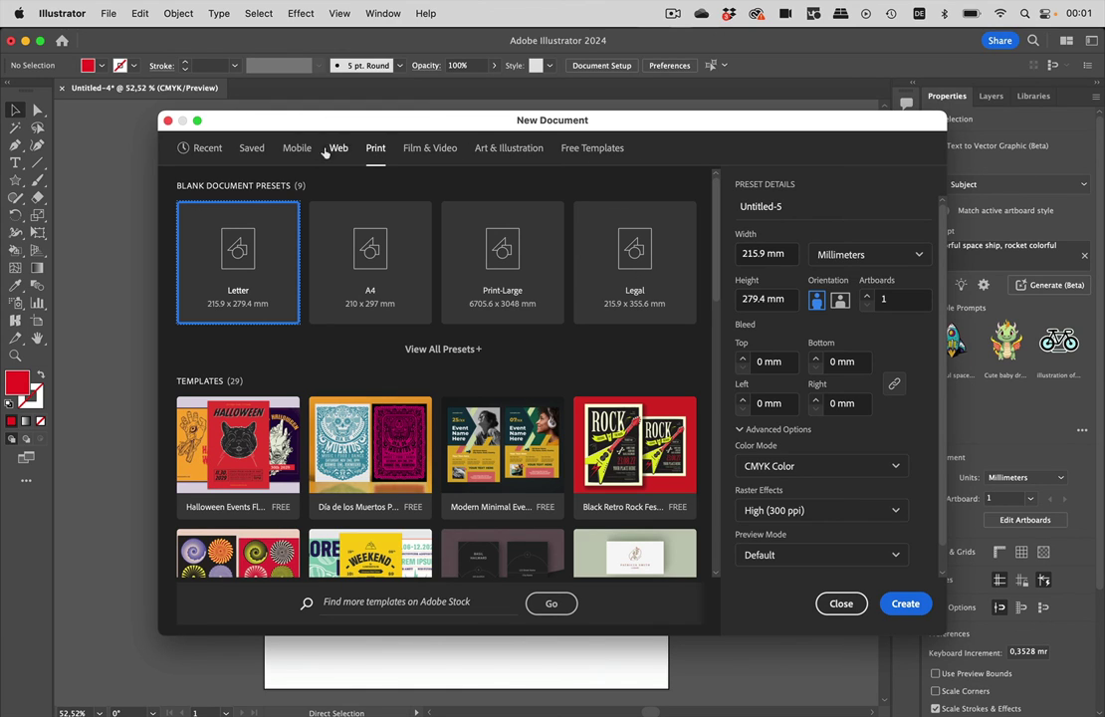
pyautogui.click(445, 350)
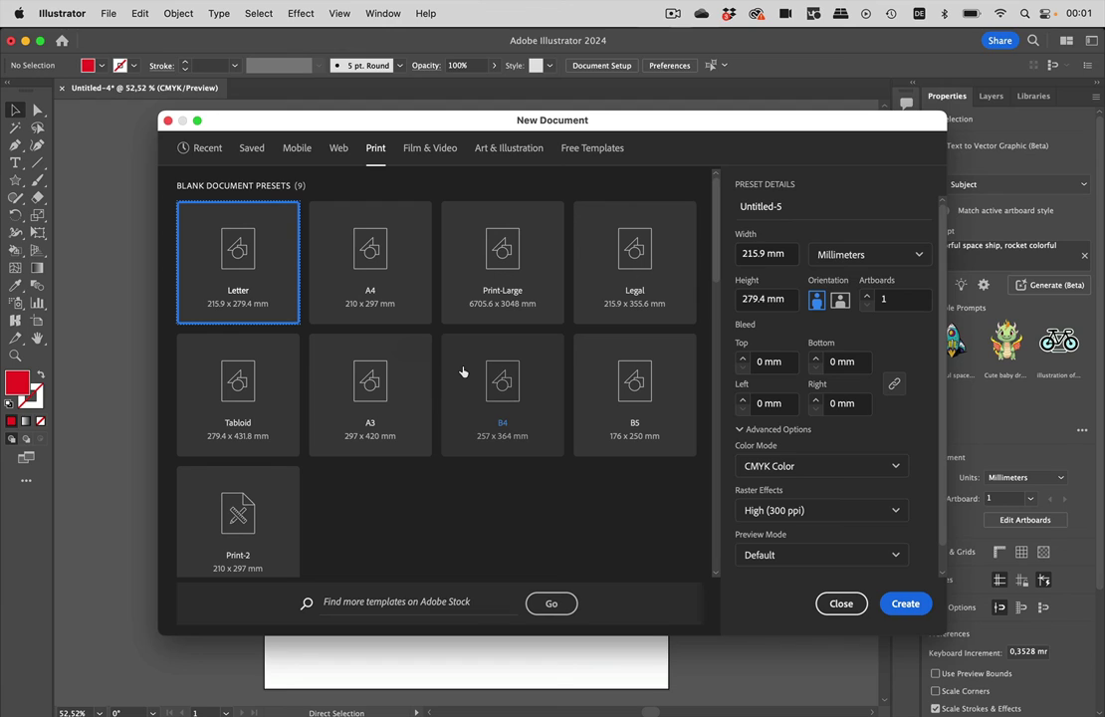